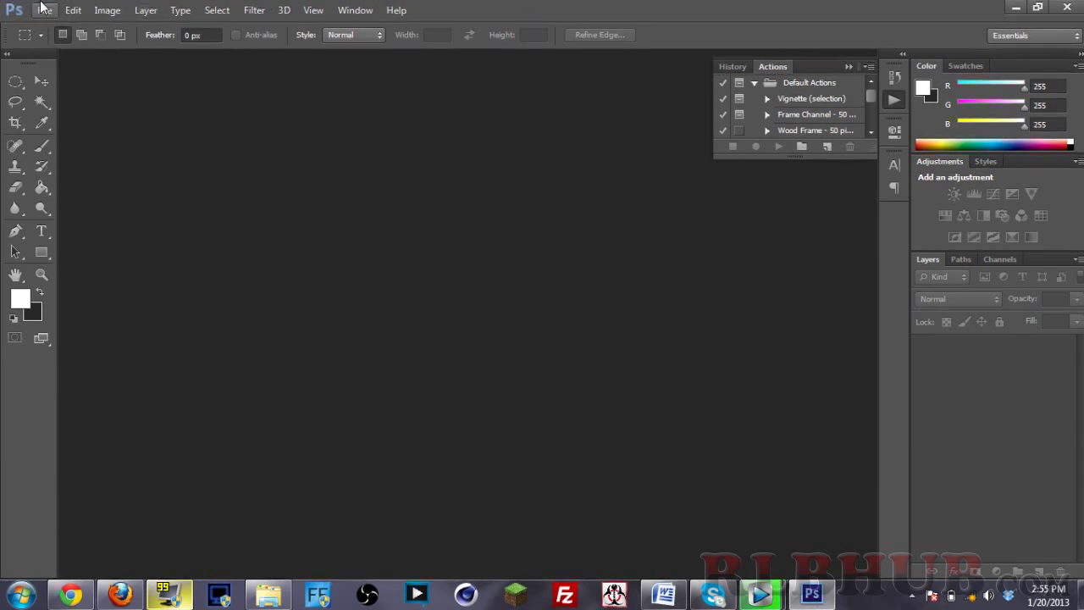
Create a new 1280 × 720 pixel RGB document at 72 pixels/inch with a white background, and collapse the Actions panel
{"action": "left_click", "coordinate": [44, 8]}
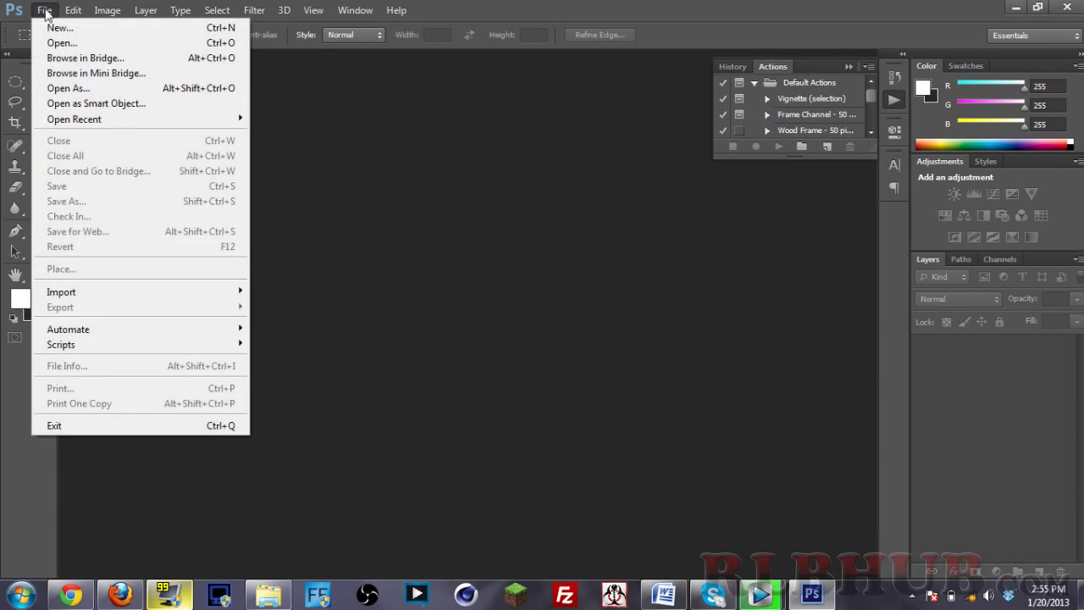
{"action": "left_click", "coordinate": [93, 28]}
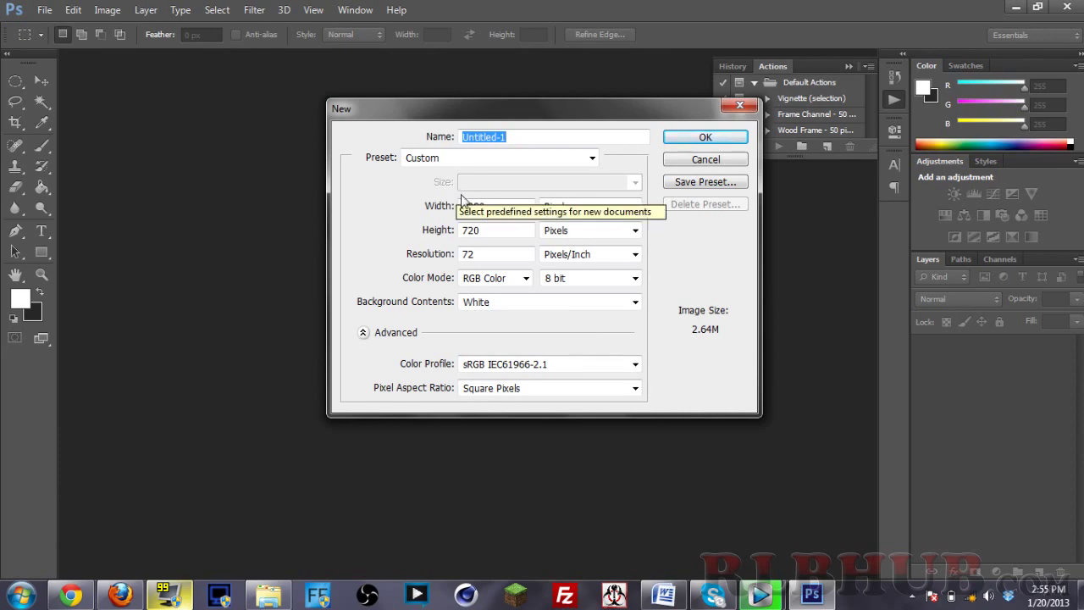
{"action": "left_click", "coordinate": [449, 208]}
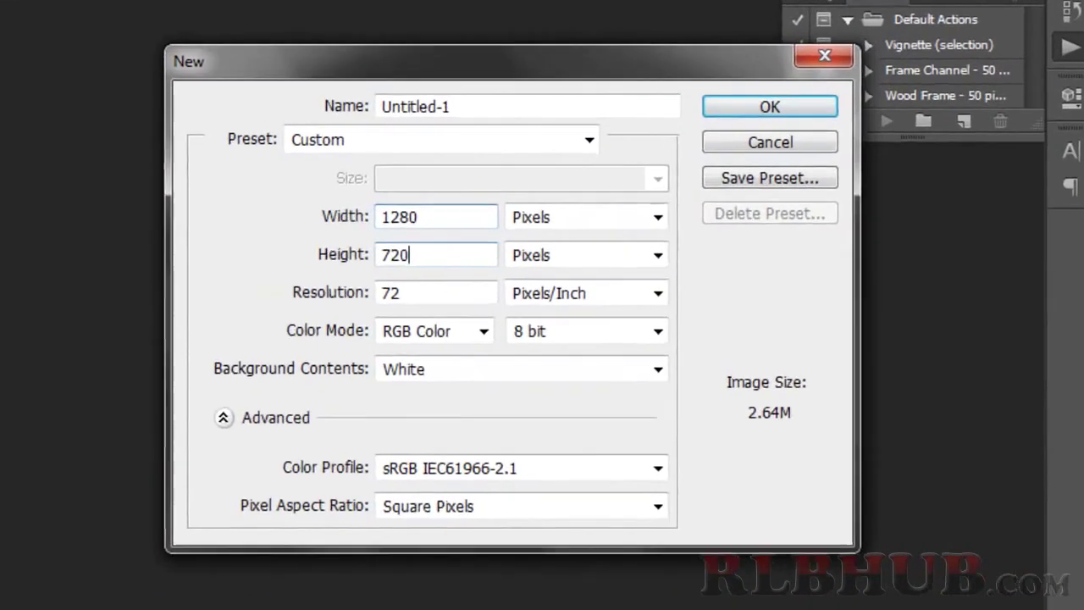
{"action": "left_click", "coordinate": [449, 231]}
{"action": "left_click", "coordinate": [377, 300]}
{"action": "double_click", "coordinate": [376, 301]}
{"action": "left_click", "coordinate": [440, 260]}
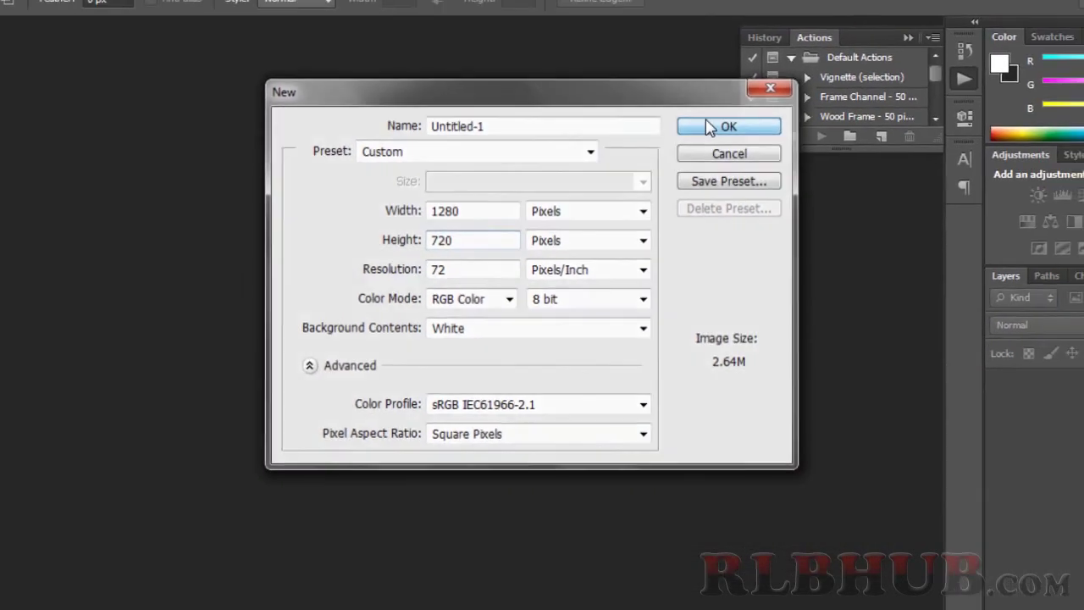
{"action": "left_click", "coordinate": [751, 102]}
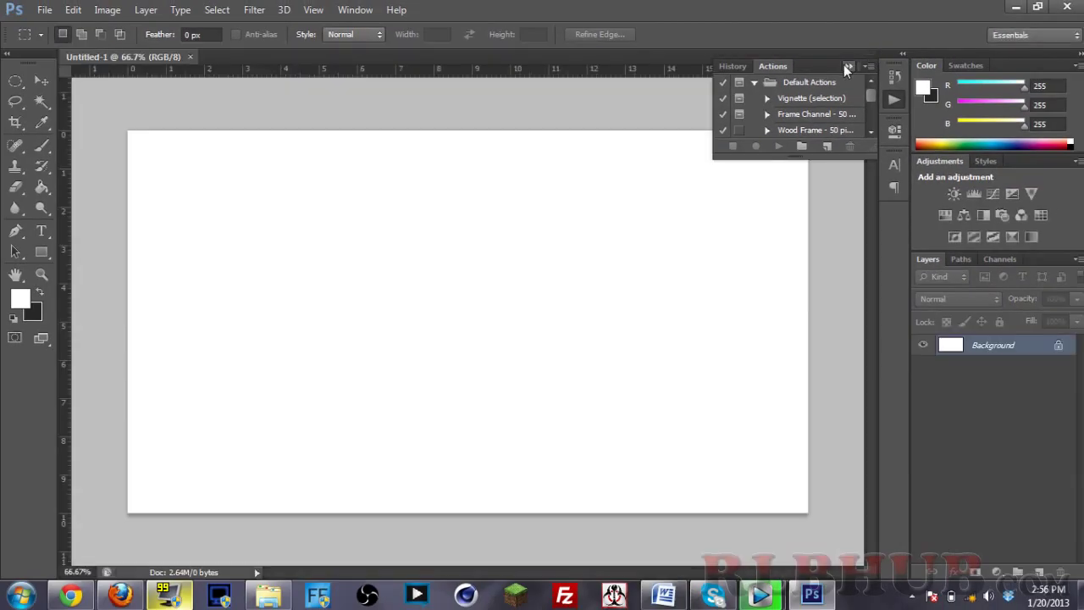
{"action": "left_click", "coordinate": [846, 64]}
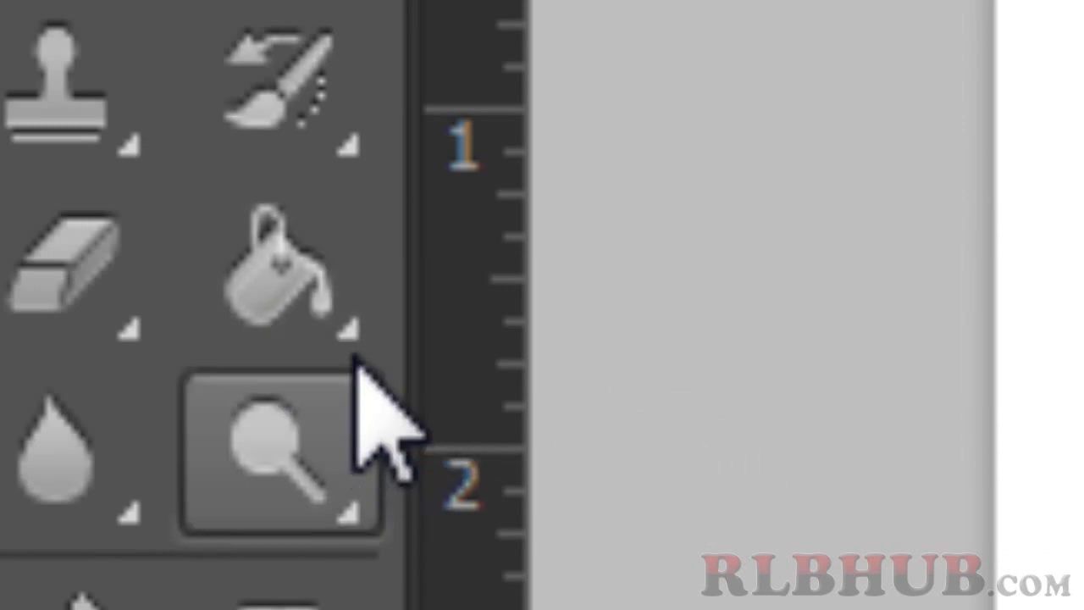
Fill a new layer above the background with dark gray #262626 using the Paint Bucket
{"action": "left_click", "coordinate": [310, 302]}
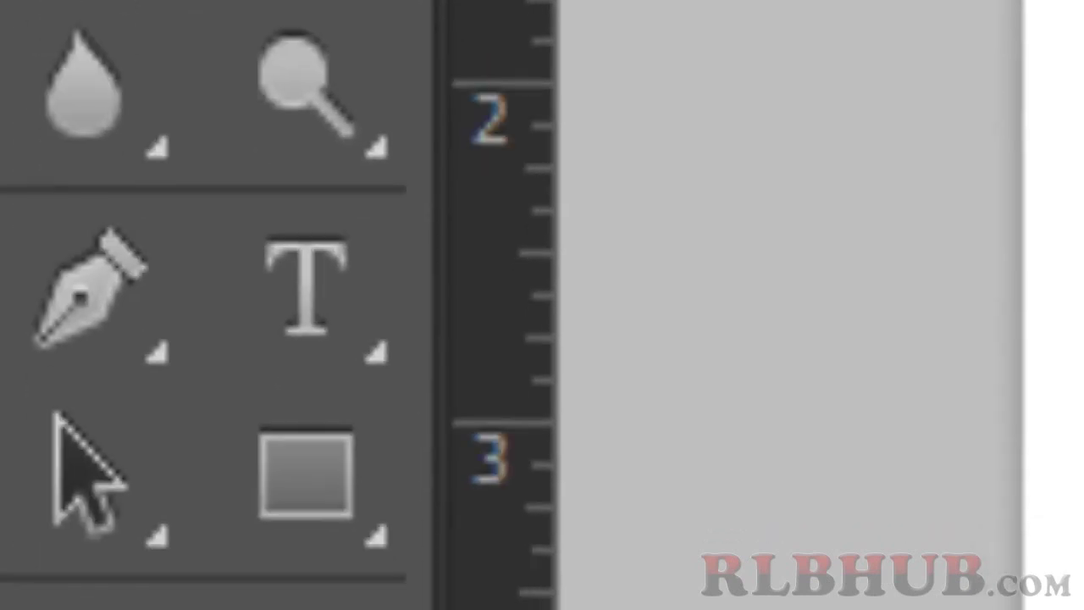
{"action": "left_click", "coordinate": [73, 229]}
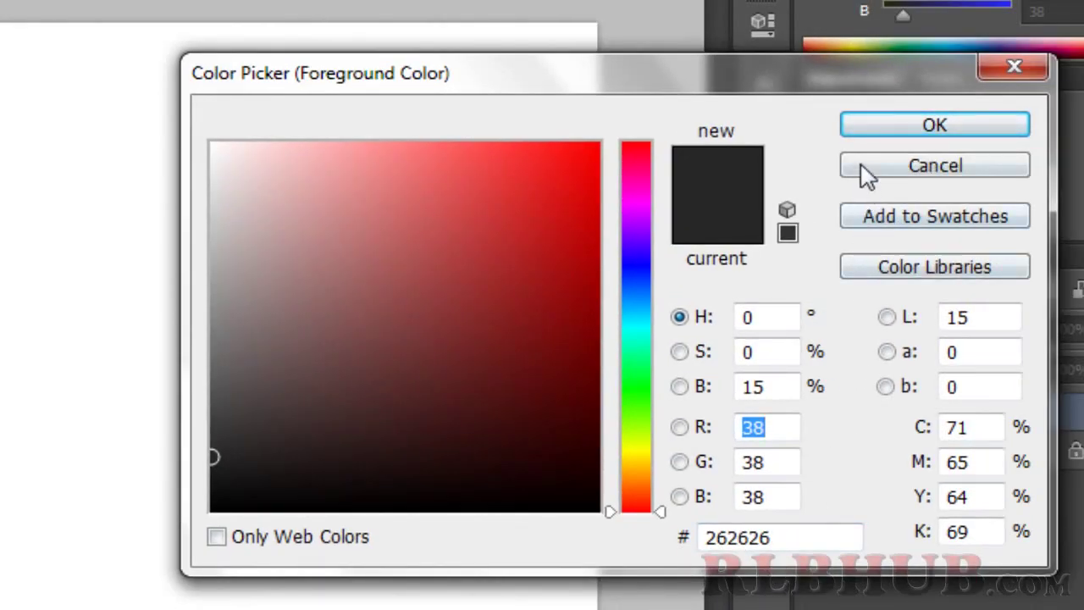
{"action": "left_click", "coordinate": [858, 129]}
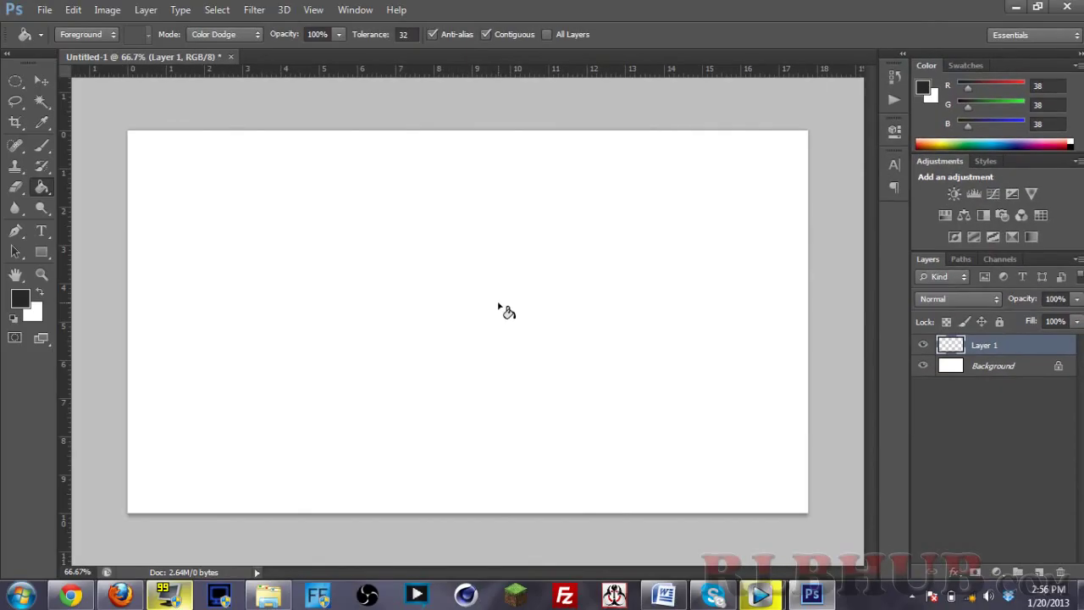
{"action": "left_click", "coordinate": [416, 314]}
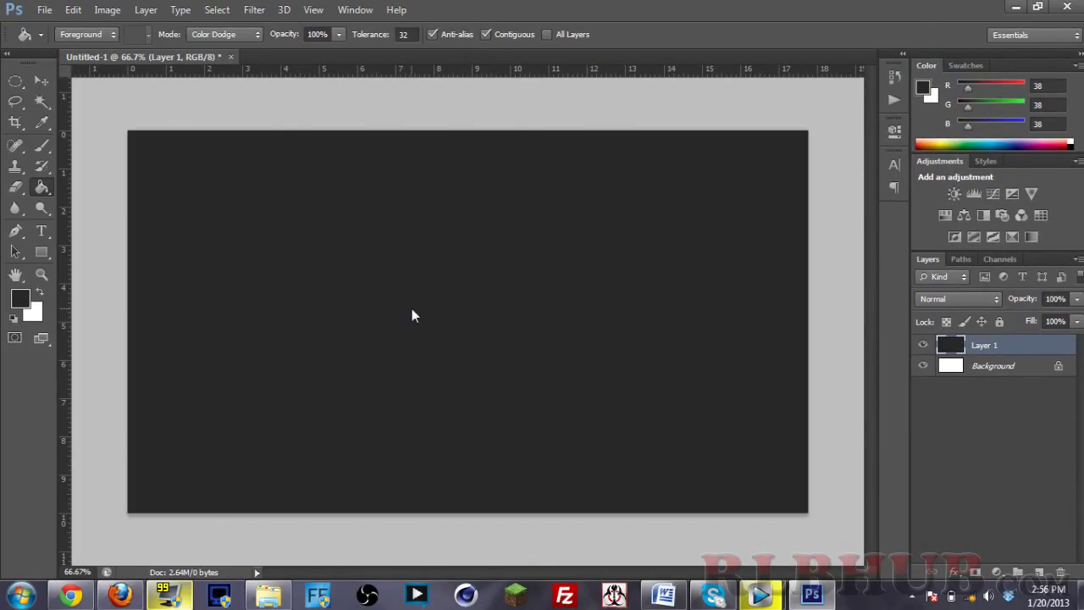
Add another empty layer and set up a soft round brush at 494 px with 0% hardness
{"action": "left_click", "coordinate": [1039, 573]}
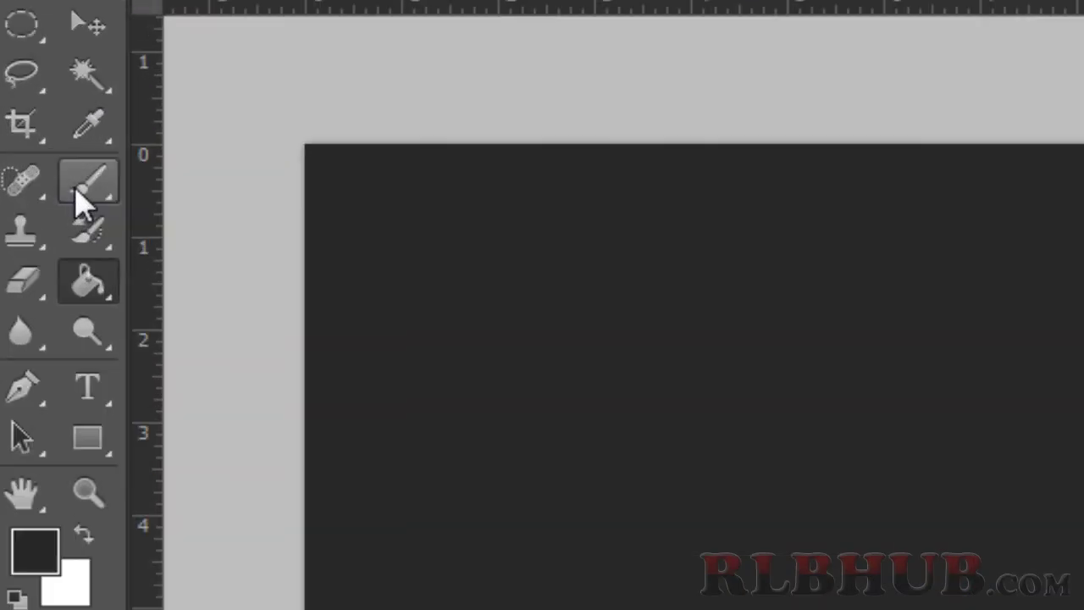
{"action": "left_click", "coordinate": [74, 193]}
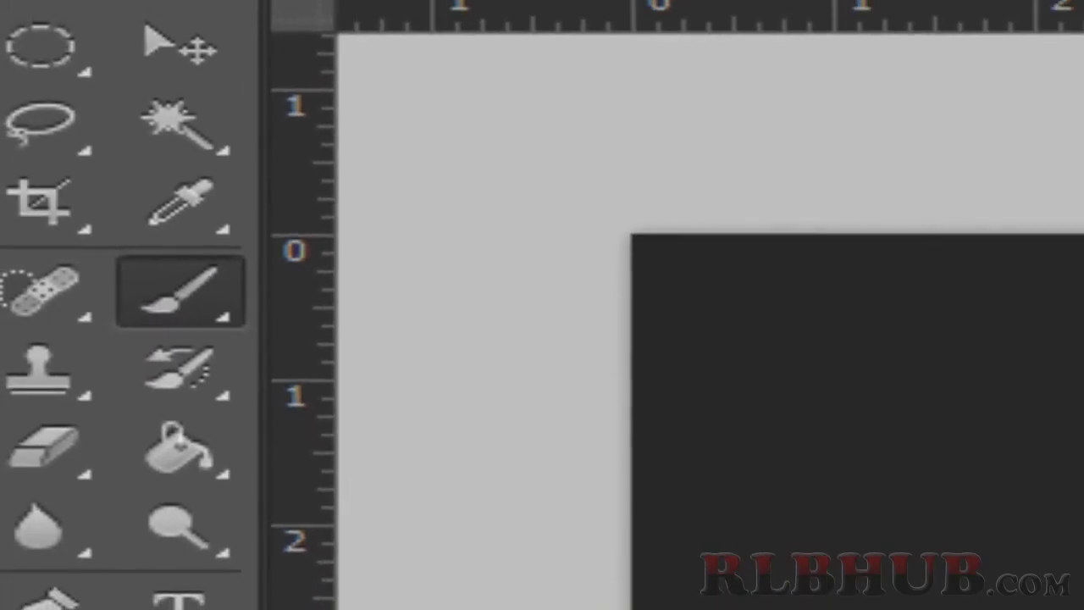
{"action": "left_click", "coordinate": [222, 2]}
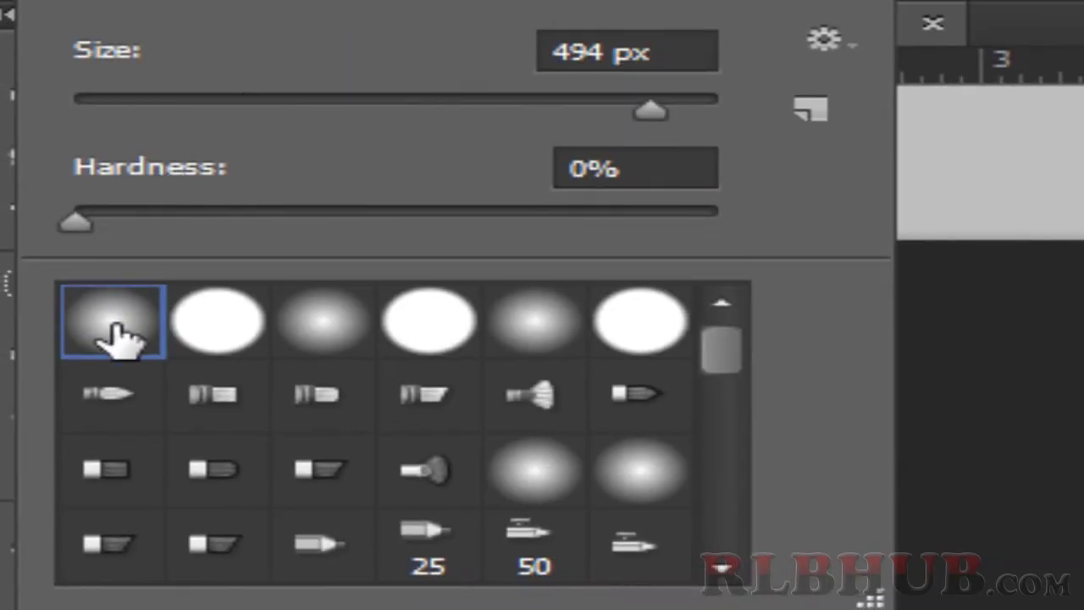
{"action": "left_click", "coordinate": [206, 337]}
{"action": "left_click", "coordinate": [111, 335]}
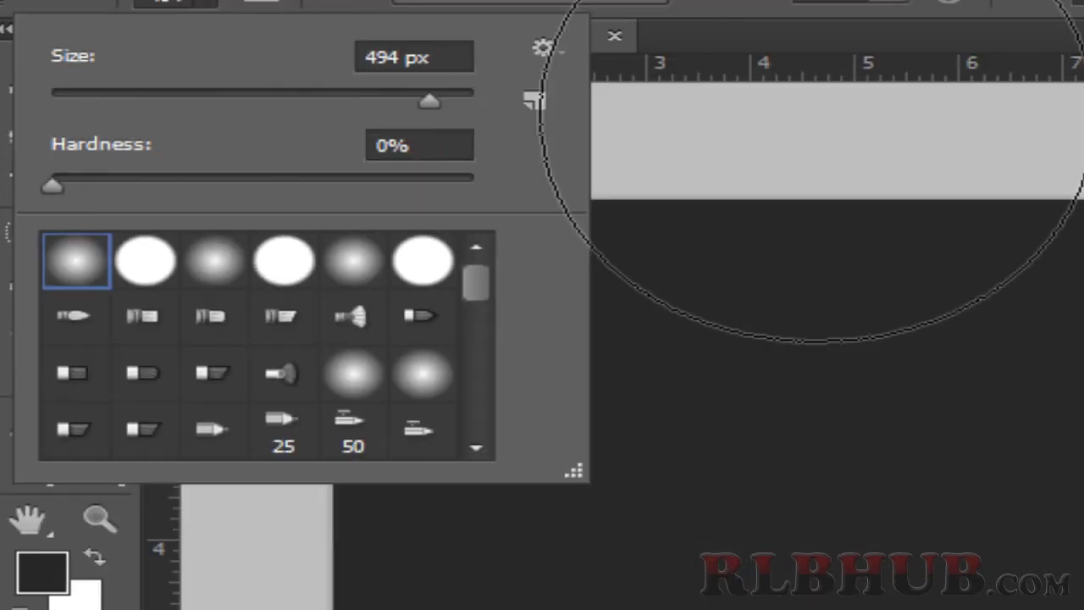
{"action": "key", "text": "Return"}
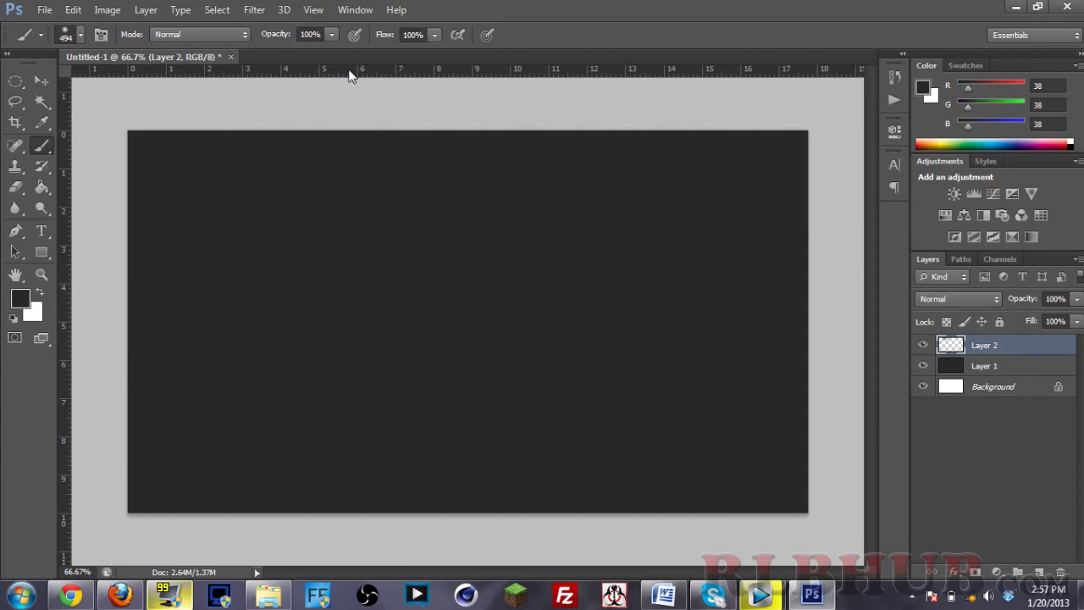
Place a horizontal and a vertical guide crossing at the canvas centre and paint a white soft brush spot on their intersection
{"action": "left_click_drag", "start_coordinate": [350, 74], "coordinate": [364, 322]}
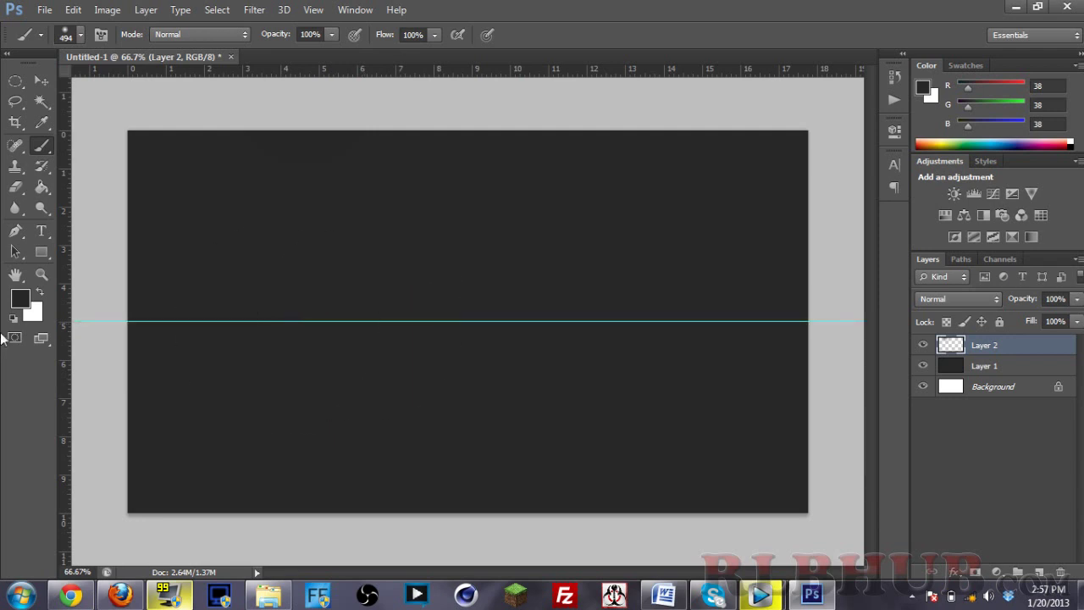
{"action": "mouse_move", "coordinate": [61, 342]}
{"action": "left_mouse_down"}
{"action": "mouse_move", "coordinate": [528, 363]}
{"action": "mouse_move", "coordinate": [467, 365]}
{"action": "left_mouse_up"}
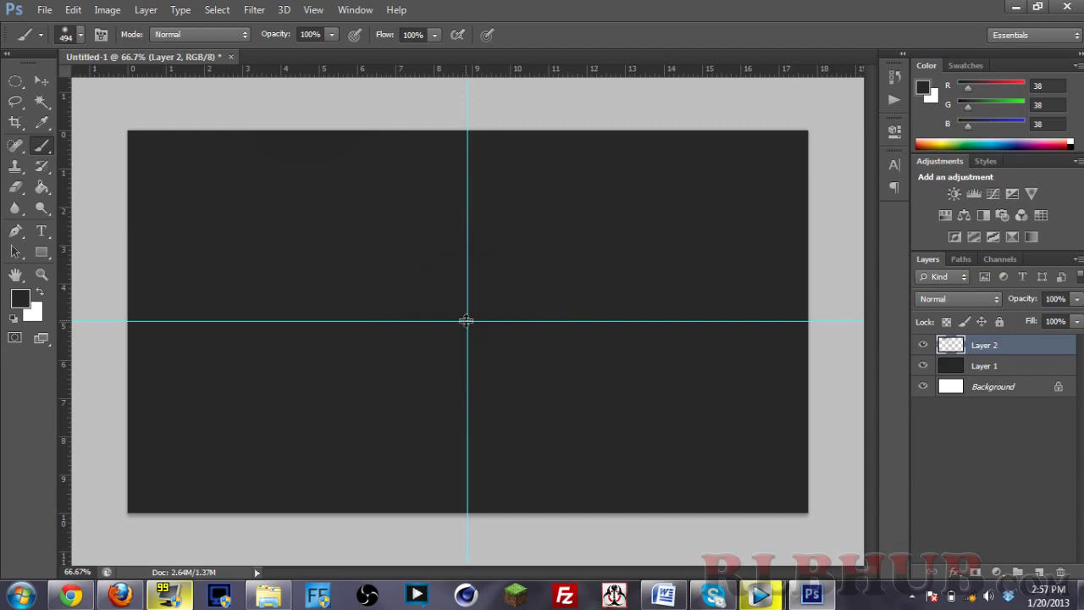
{"action": "left_click", "coordinate": [38, 293]}
{"action": "left_click", "coordinate": [20, 298]}
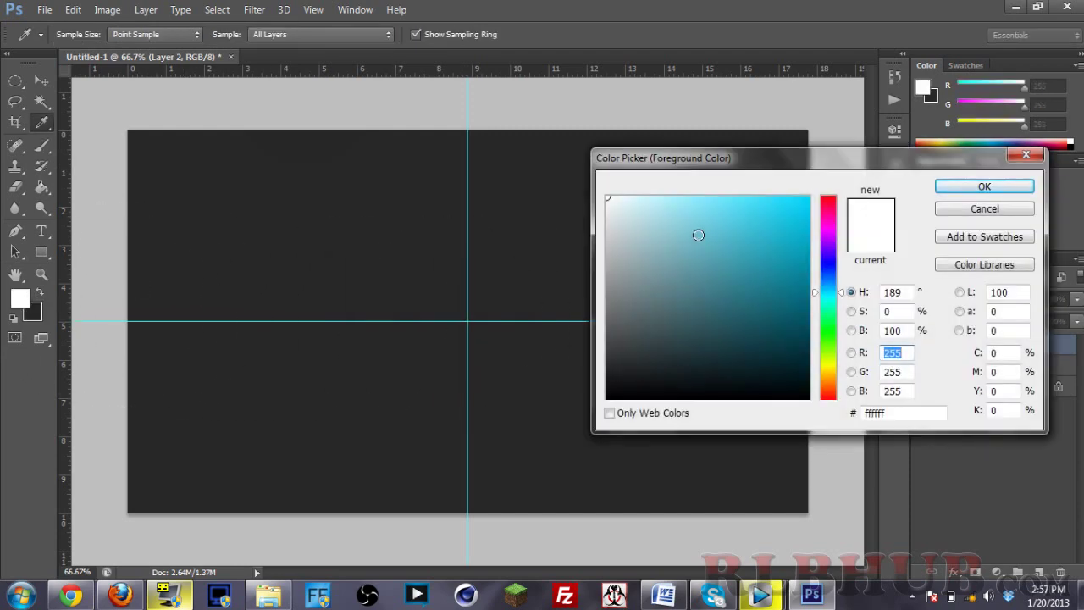
{"action": "left_click", "coordinate": [982, 187]}
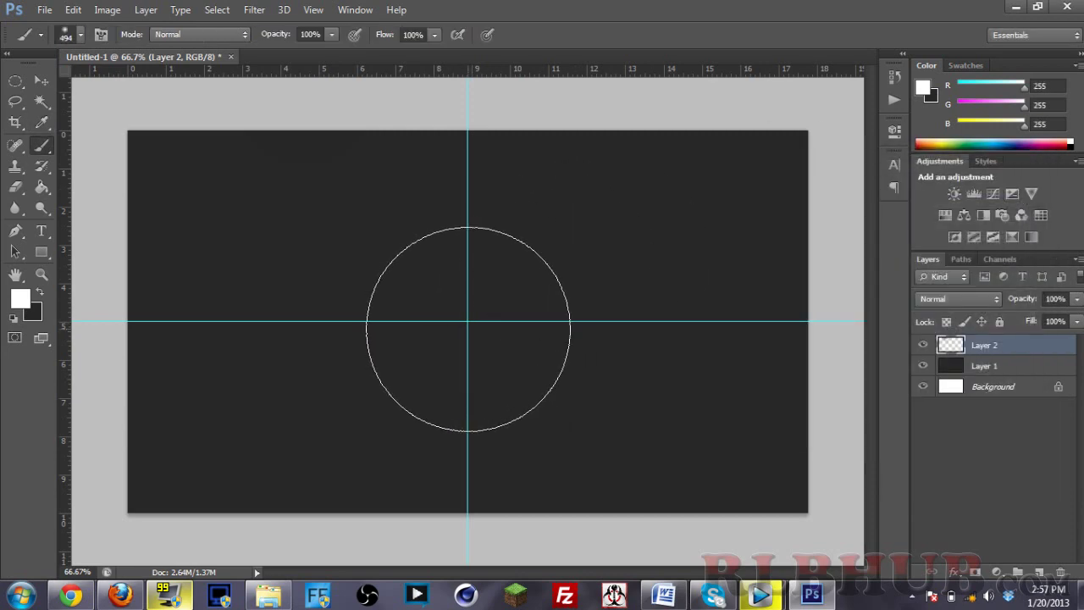
{"action": "left_click", "coordinate": [467, 322]}
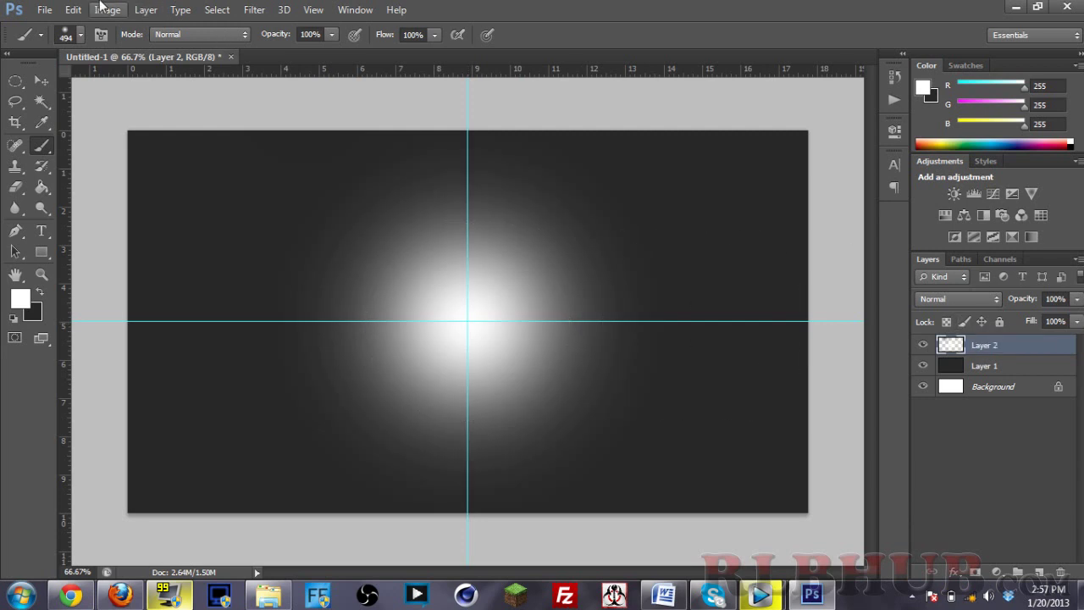
Set the blend mode of the white glow layer to Overlay
{"action": "left_click", "coordinate": [953, 301]}
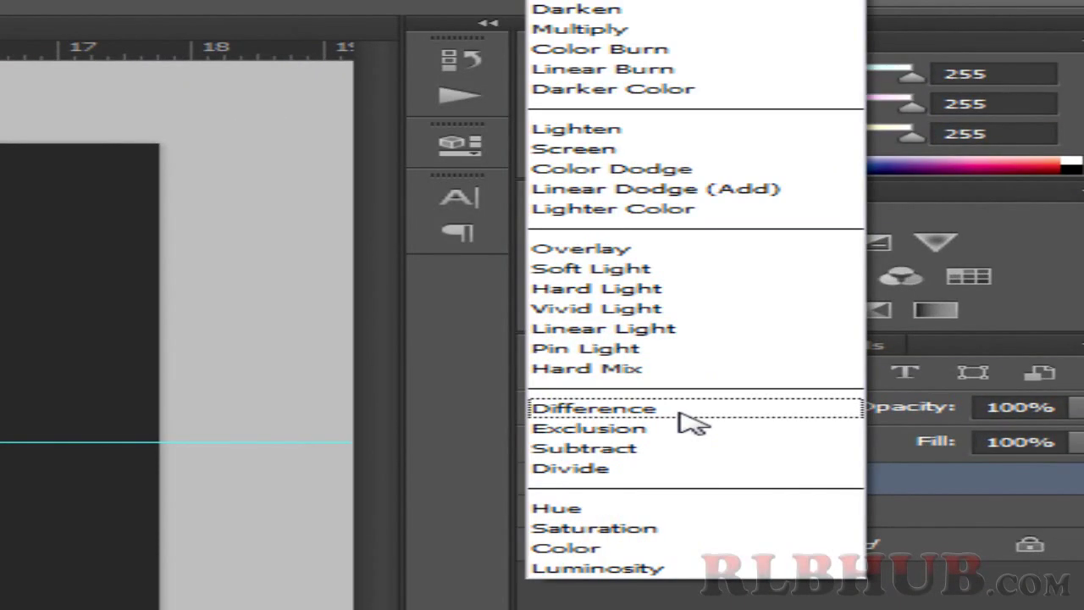
{"action": "left_click", "coordinate": [627, 249]}
{"action": "key", "text": "v"}
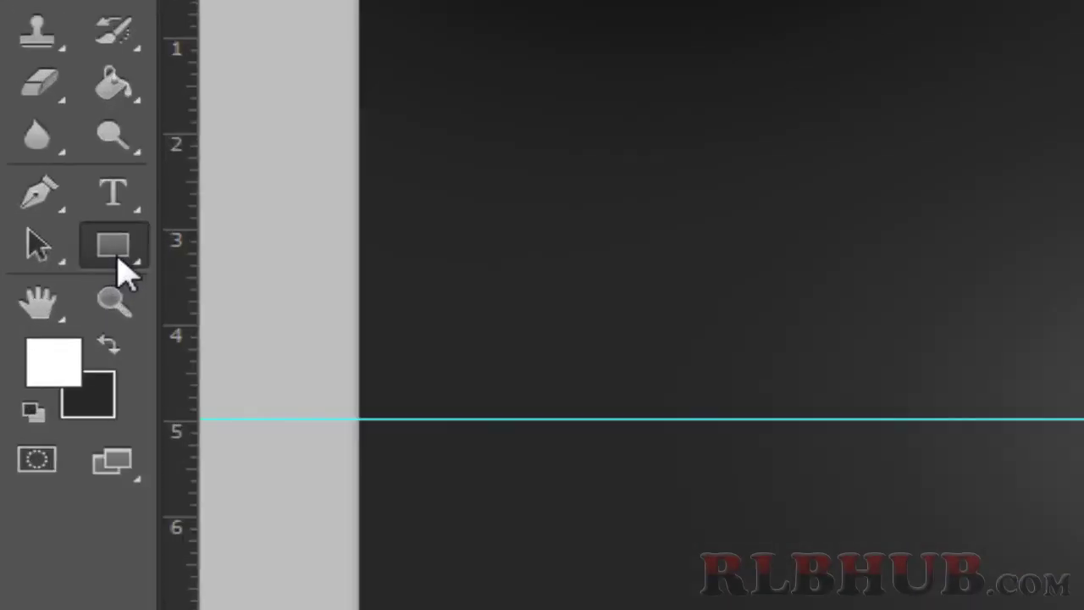
Draw a white rectangle shape about 356 × 220 px and move it into the canvas's upper-left quarter
{"action": "left_click", "coordinate": [42, 255]}
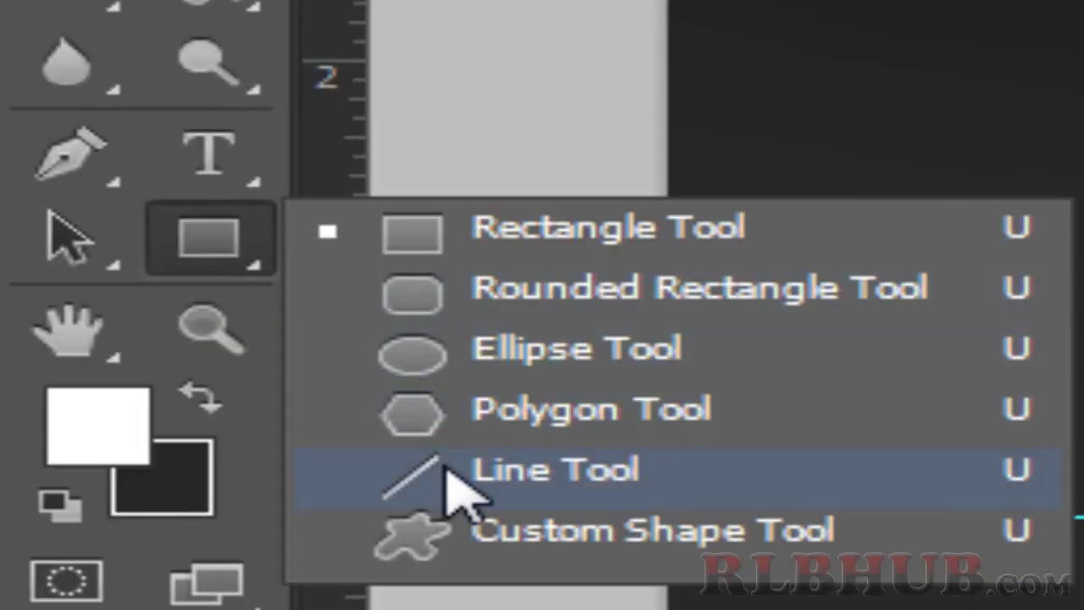
{"action": "left_click", "coordinate": [469, 253]}
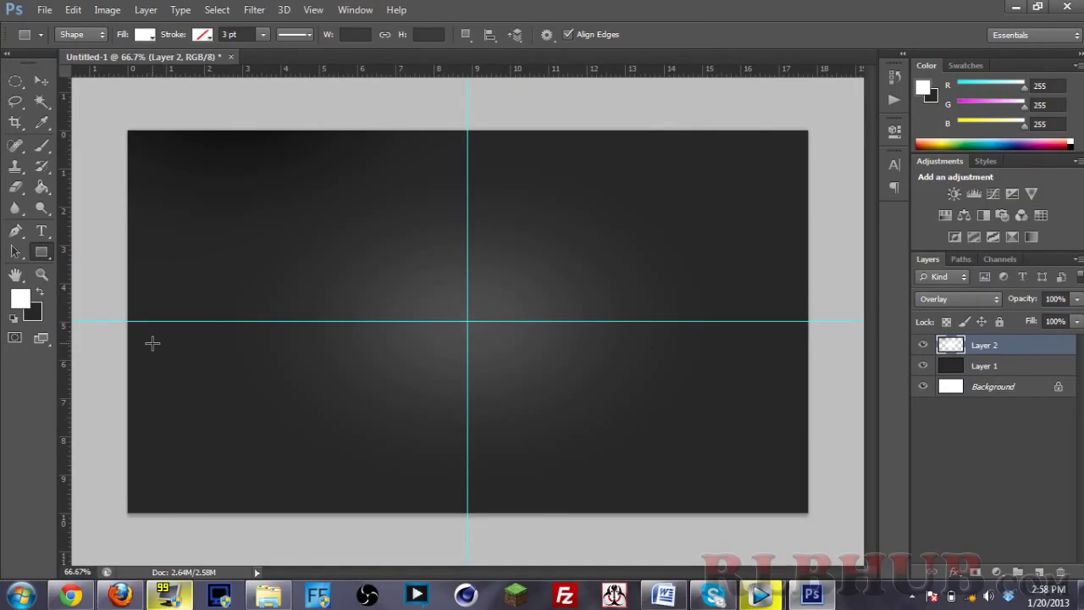
{"action": "left_click_drag", "start_coordinate": [153, 342], "coordinate": [339, 458]}
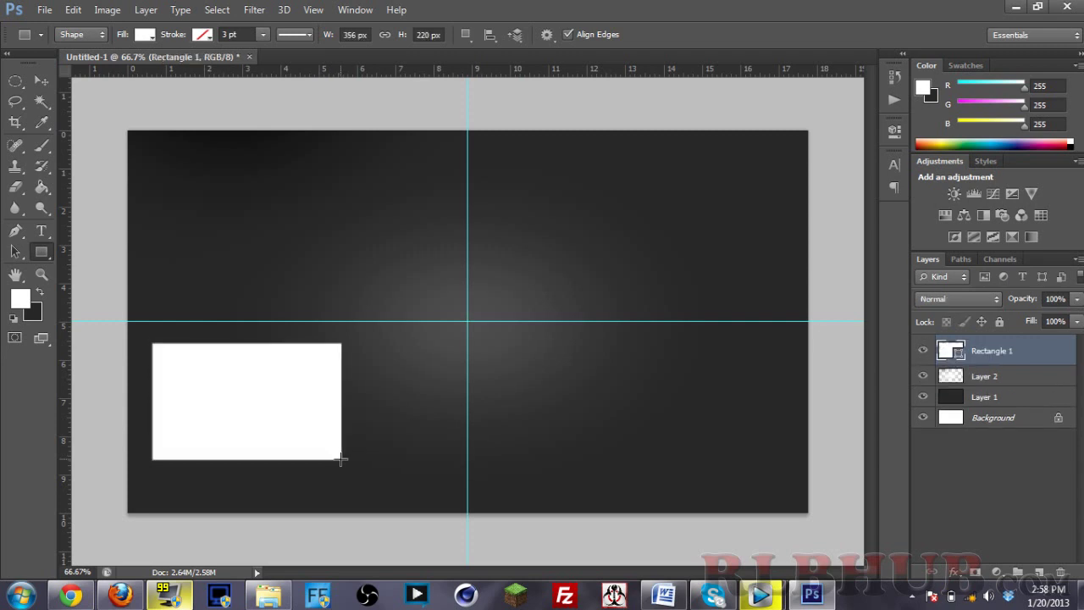
{"action": "left_click", "coordinate": [42, 80]}
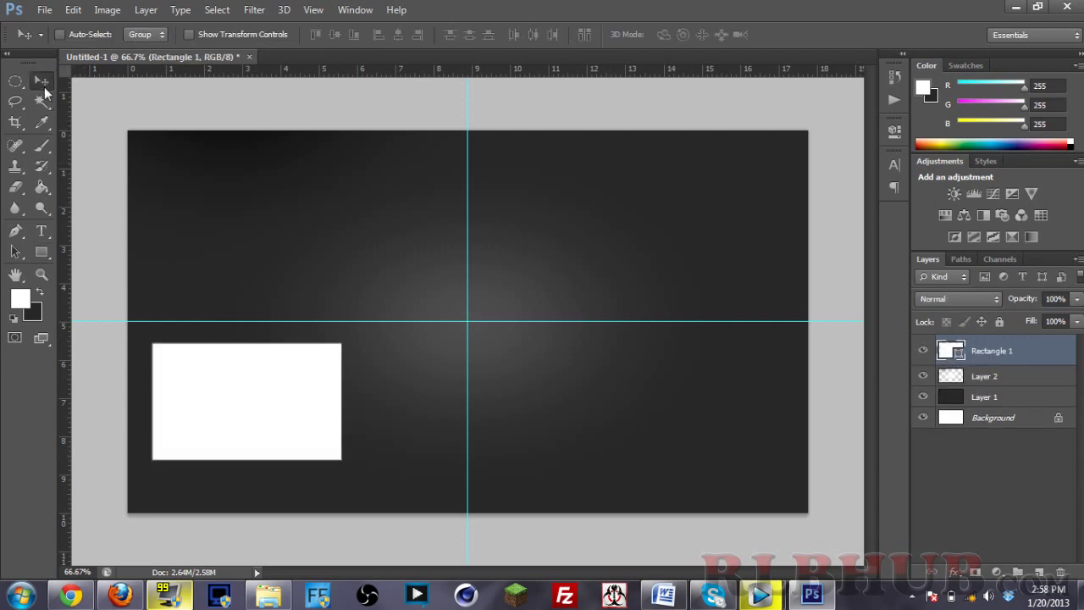
{"action": "left_click_drag", "start_coordinate": [242, 402], "coordinate": [267, 243]}
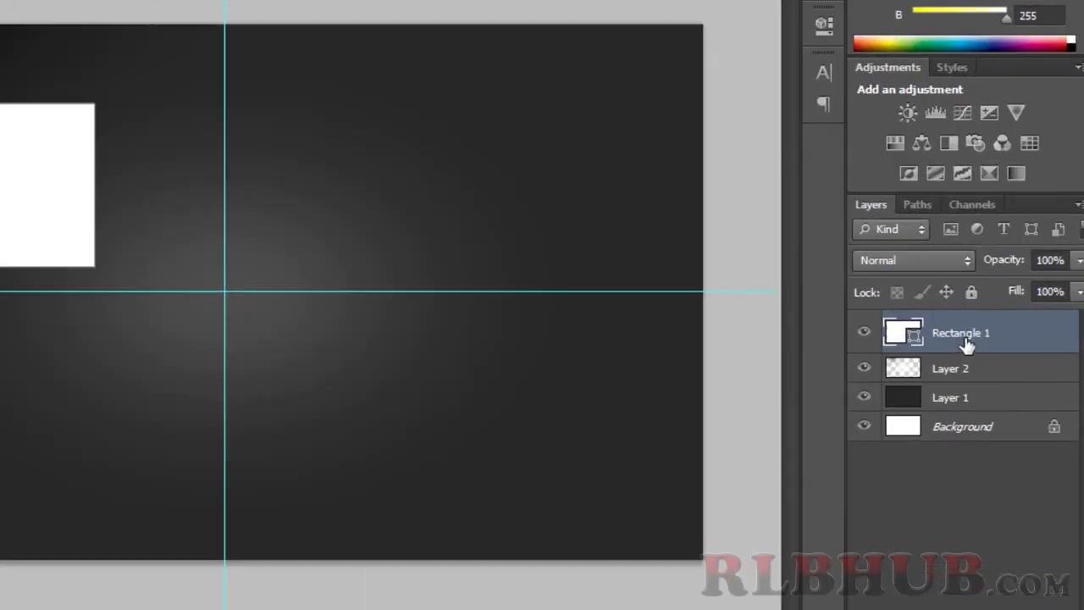
Duplicate the rectangle layer and move the copy straight down below the horizontal guide, aligned under the original
{"action": "right_click", "coordinate": [995, 357]}
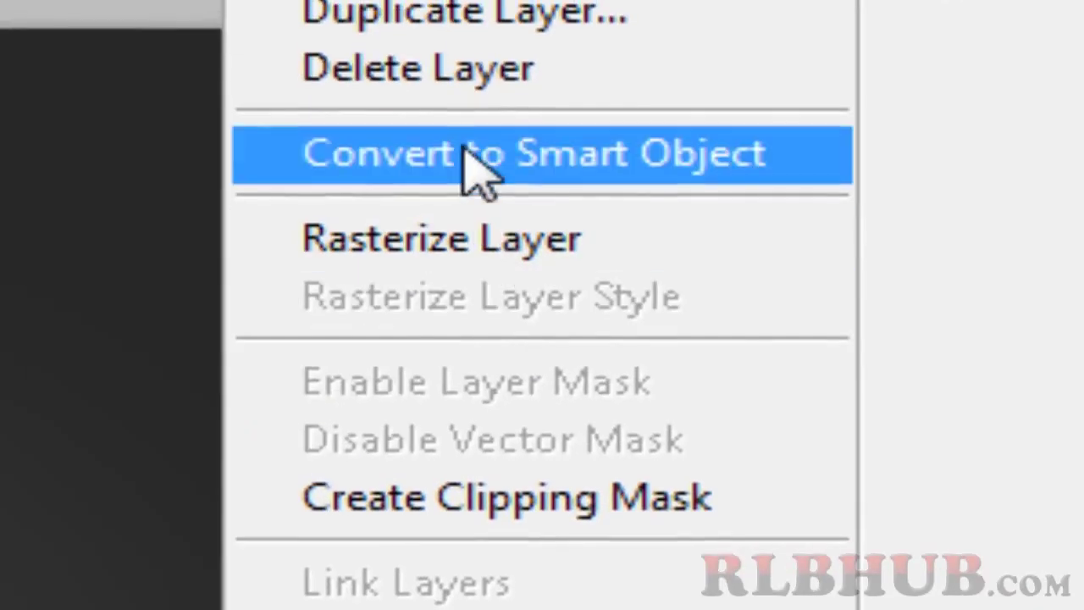
{"action": "left_click", "coordinate": [423, 16]}
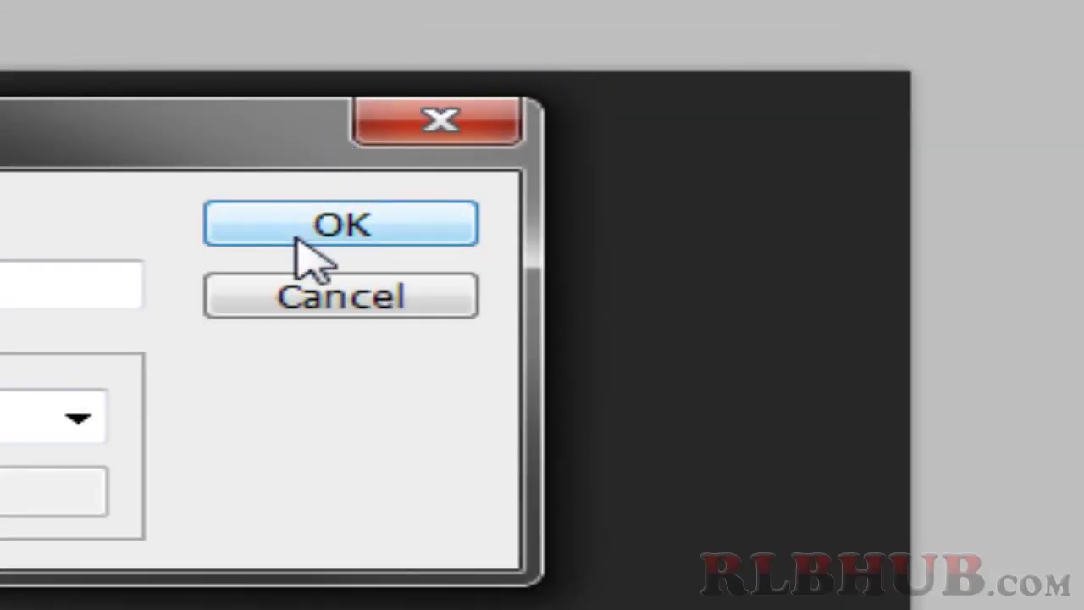
{"action": "left_click", "coordinate": [300, 237]}
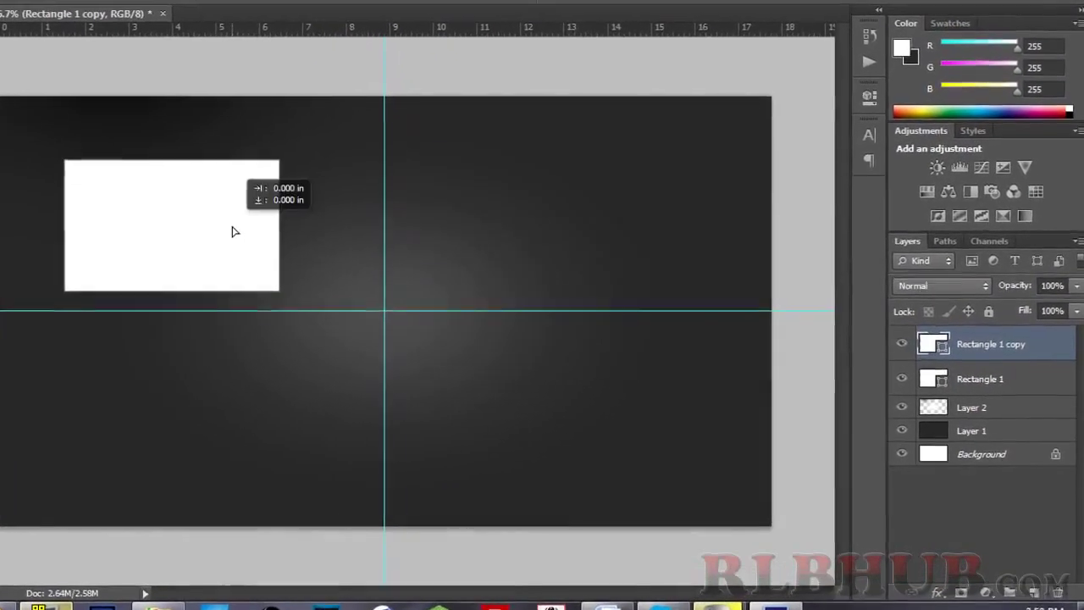
{"action": "left_click_drag", "start_coordinate": [234, 231], "coordinate": [229, 404]}
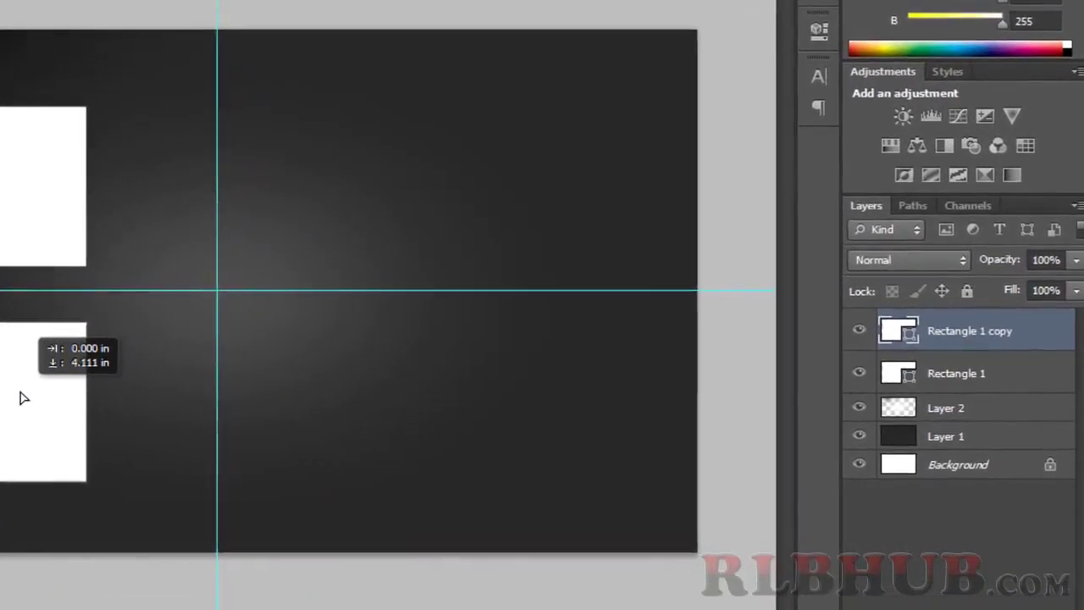
{"action": "left_click_drag", "start_coordinate": [20, 391], "coordinate": [20, 381]}
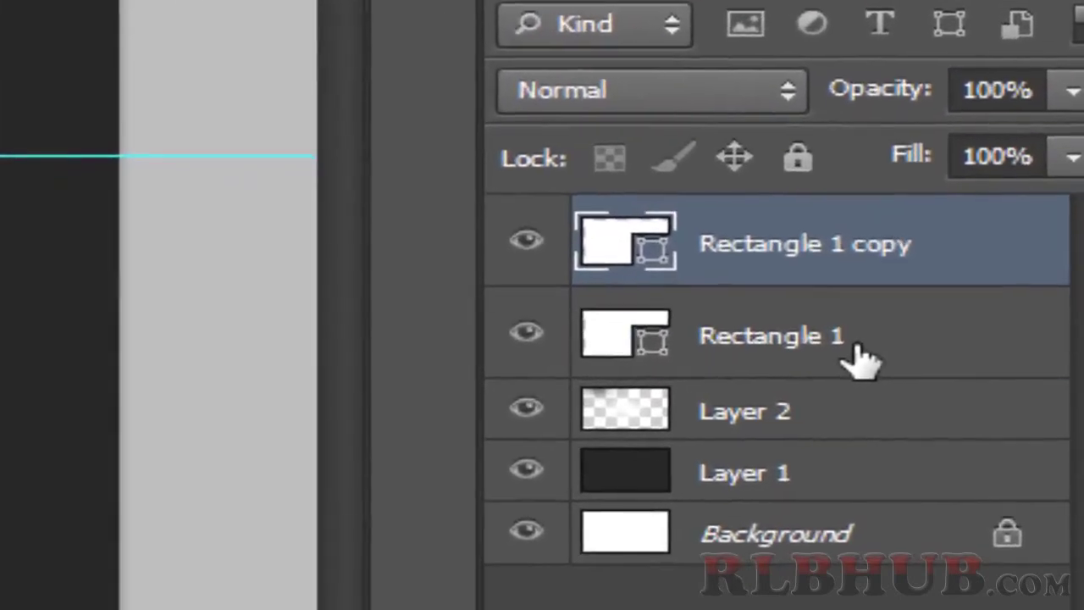
Add a Gradient Overlay to the original Rectangle 1 layer using the Foreground to Background preset
{"action": "left_click", "coordinate": [989, 370]}
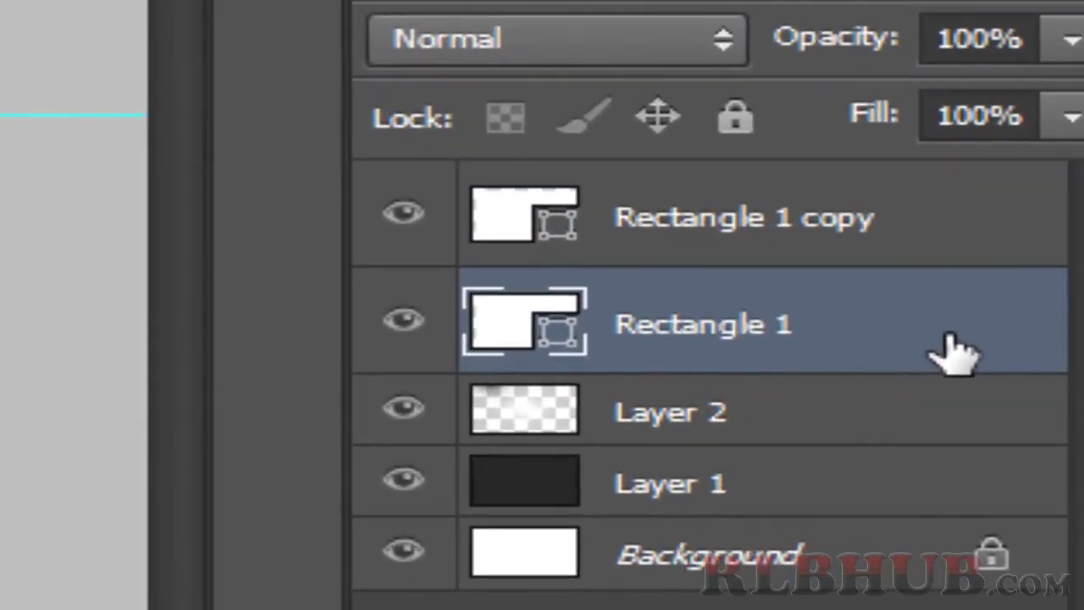
{"action": "double_click", "coordinate": [953, 351]}
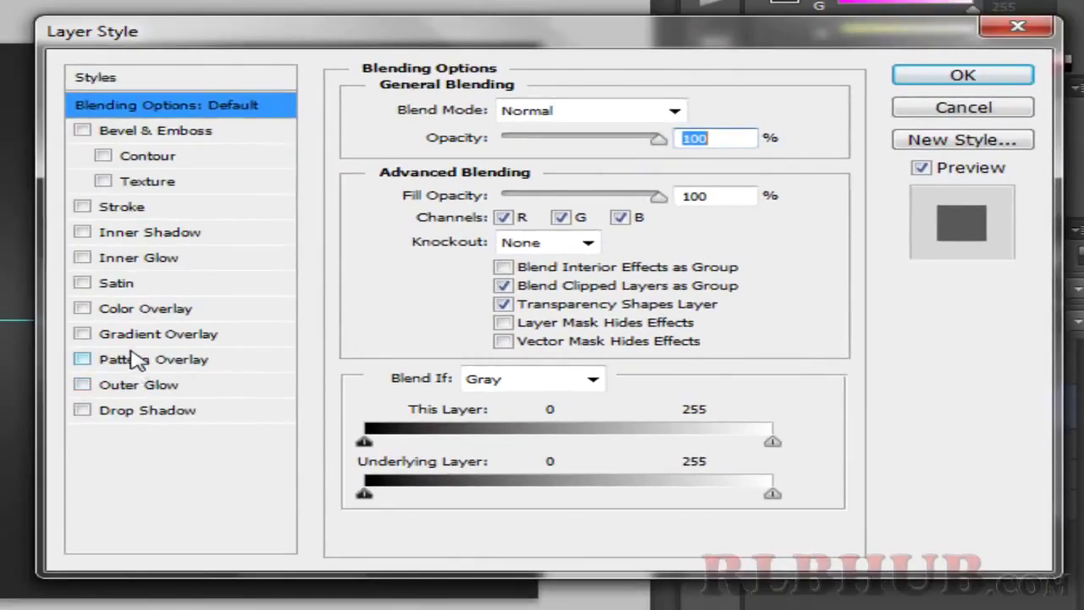
{"action": "left_click", "coordinate": [136, 334]}
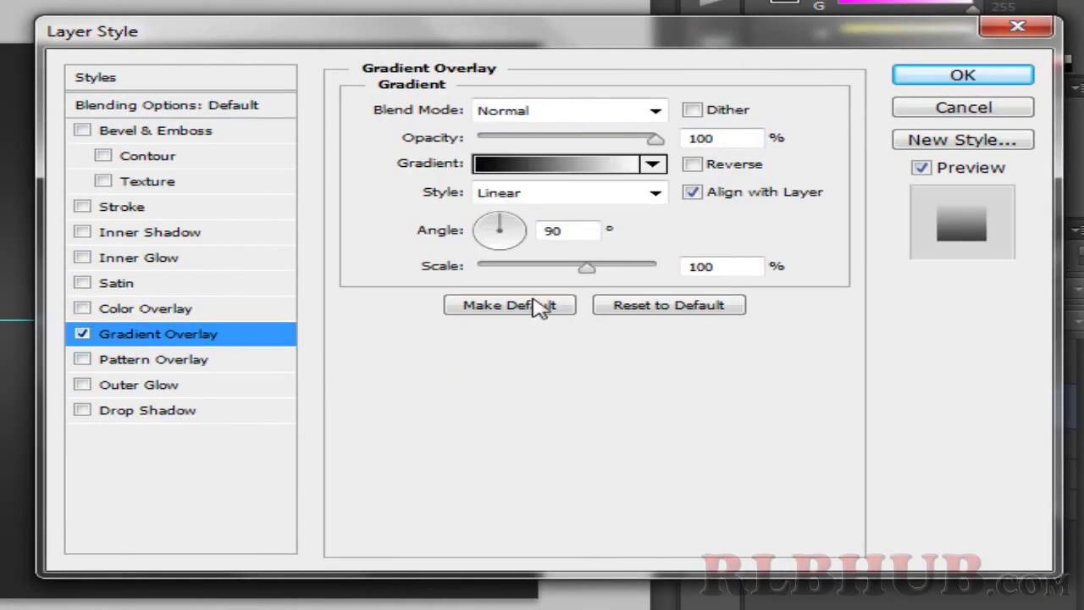
{"action": "left_click", "coordinate": [500, 164]}
{"action": "left_click_drag", "start_coordinate": [918, 322], "coordinate": [663, 320]}
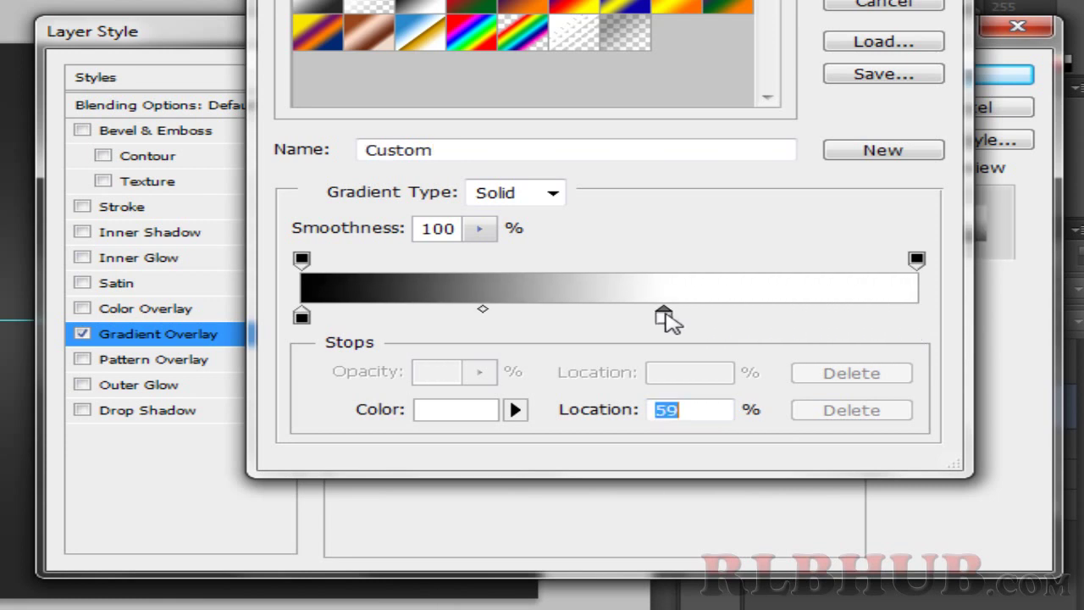
{"action": "left_click_drag", "start_coordinate": [848, 323], "coordinate": [964, 324]}
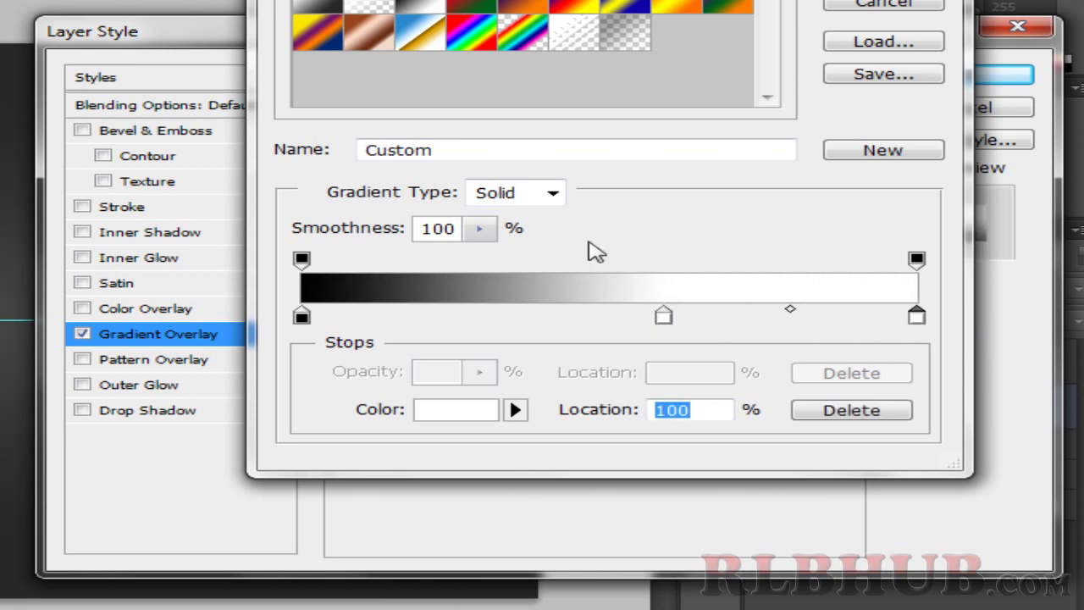
{"action": "left_click", "coordinate": [319, 5]}
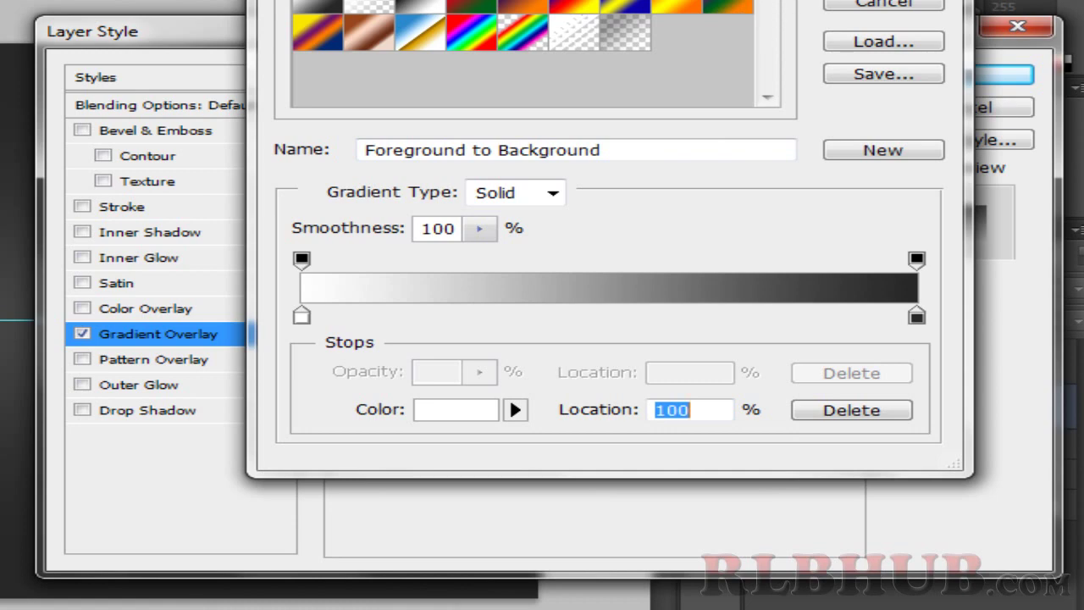
{"action": "key", "text": "Return"}
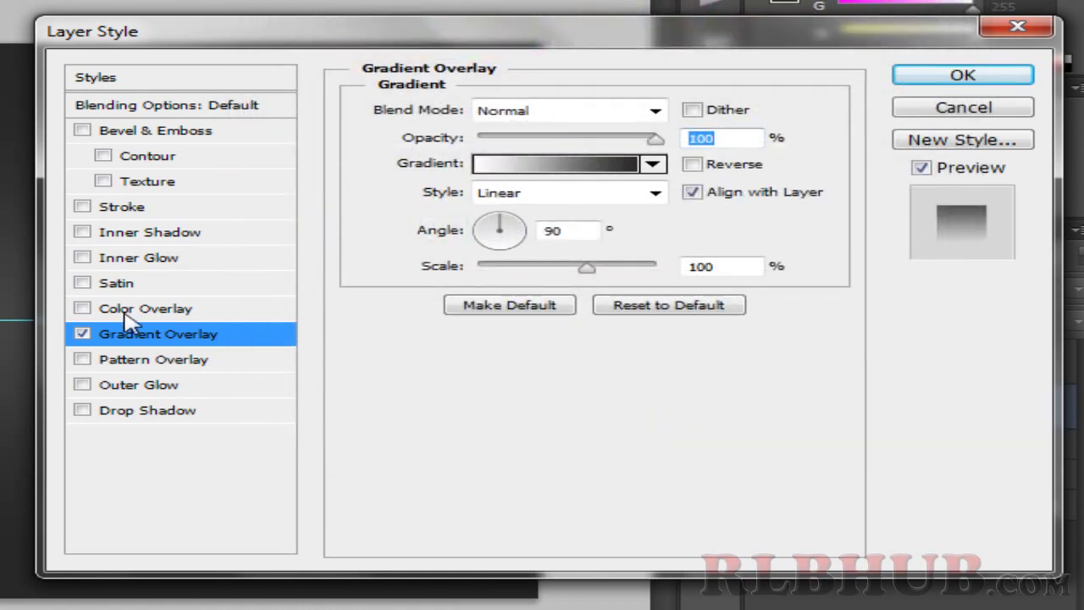
Add an Outer Glow to the Rectangle 1 layer with 74% opacity, 0% noise and 40% spread, and apply the layer style
{"action": "left_click", "coordinate": [174, 391]}
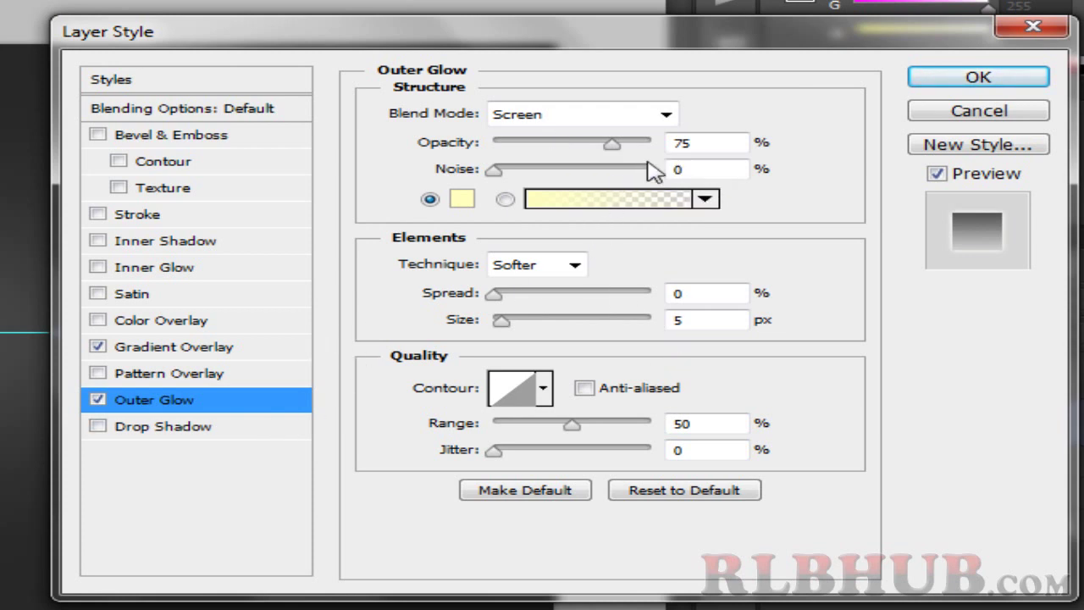
{"action": "mouse_move", "coordinate": [616, 144]}
{"action": "left_mouse_down"}
{"action": "mouse_move", "coordinate": [519, 153]}
{"action": "mouse_move", "coordinate": [621, 157]}
{"action": "mouse_move", "coordinate": [611, 145]}
{"action": "left_mouse_up"}
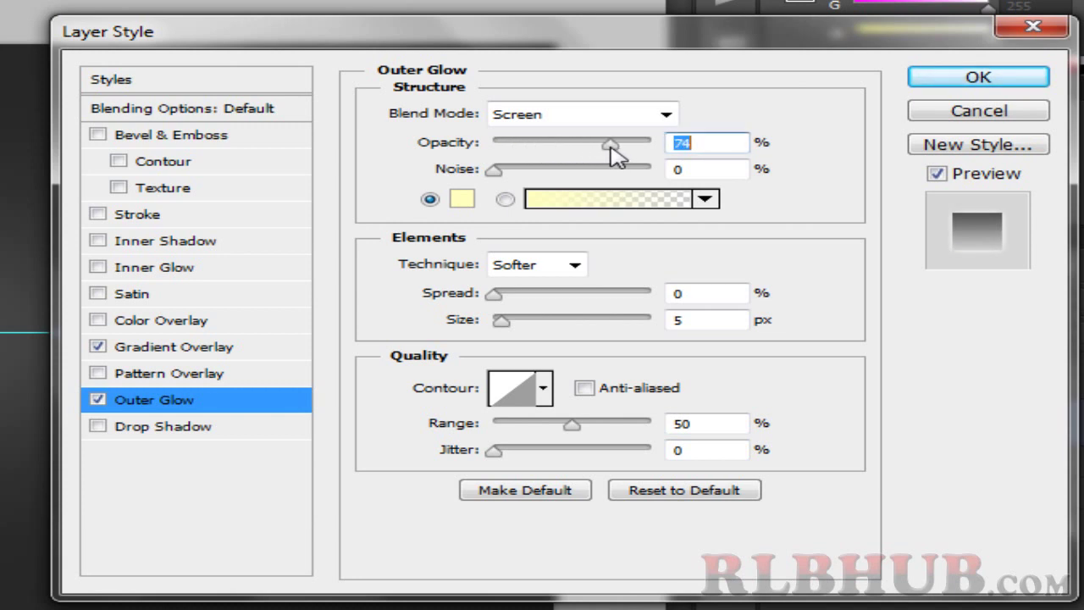
{"action": "left_click_drag", "start_coordinate": [532, 172], "coordinate": [489, 182]}
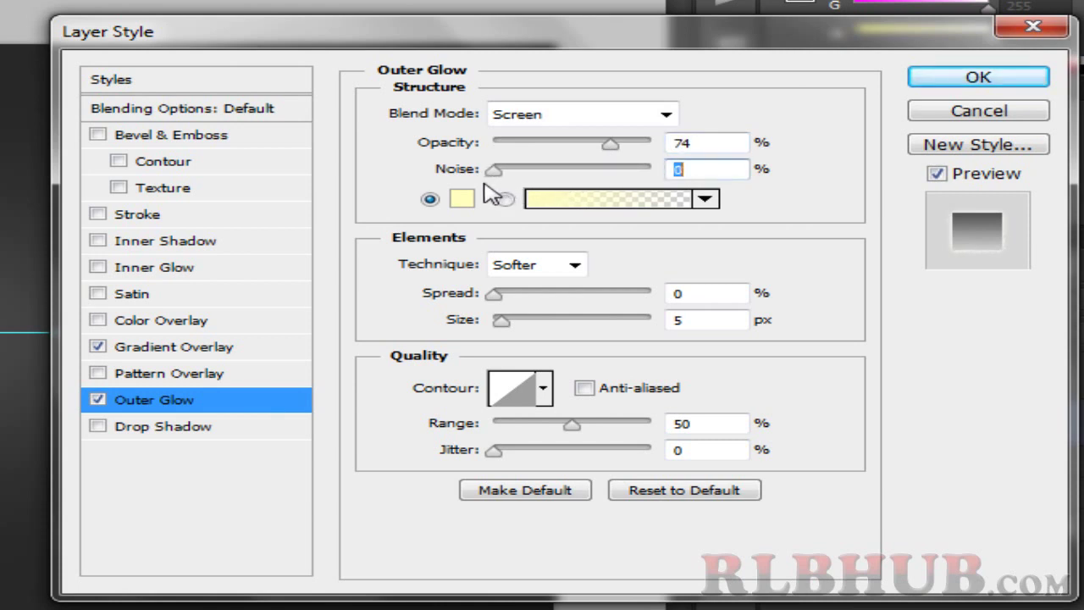
{"action": "left_click_drag", "start_coordinate": [497, 298], "coordinate": [568, 303]}
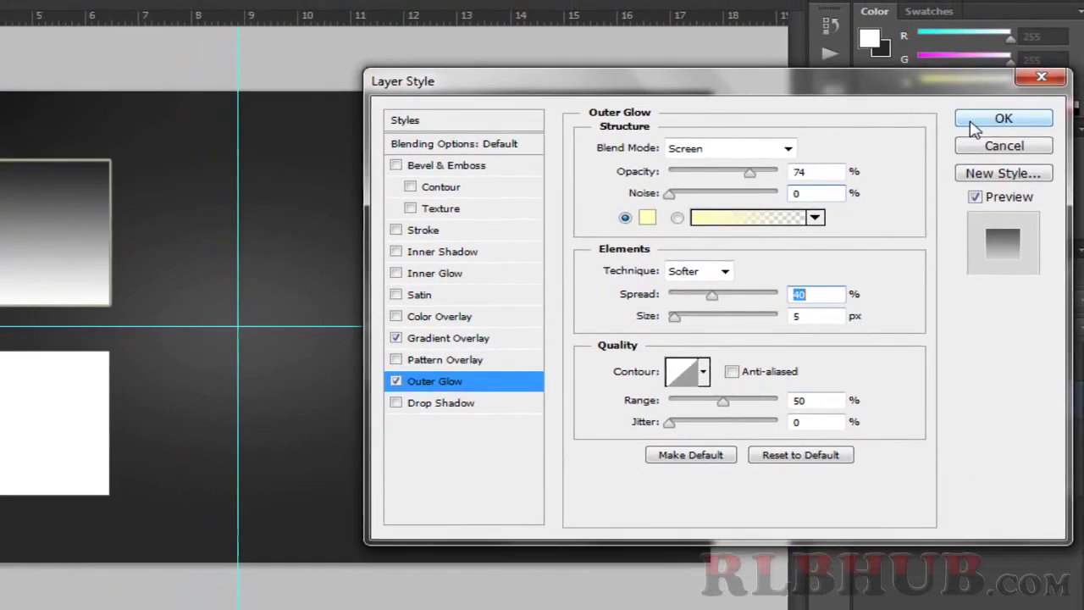
{"action": "left_click", "coordinate": [939, 82]}
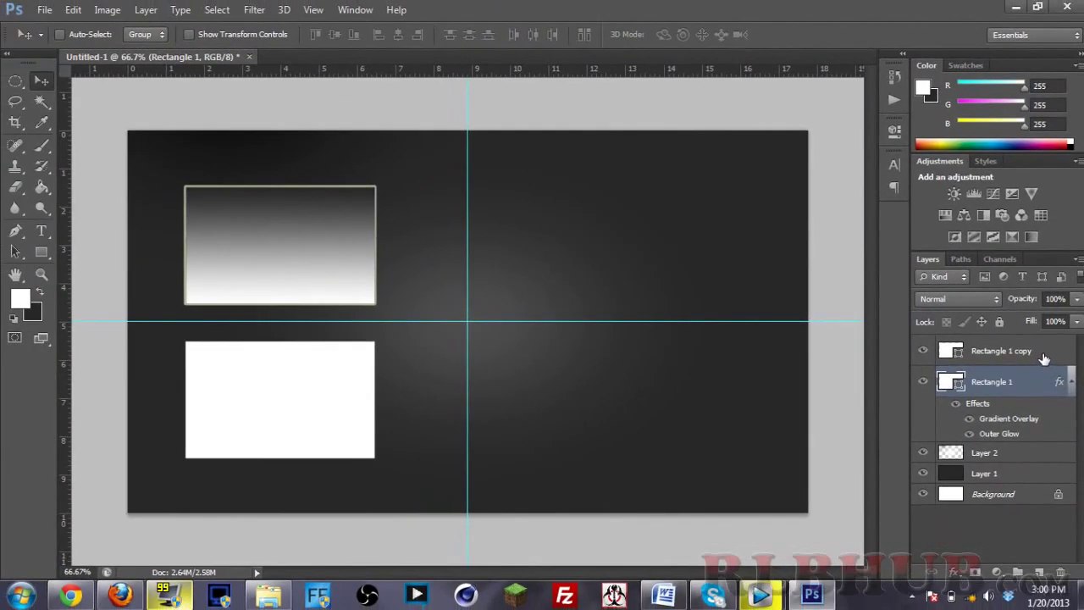
Replace the plain white rectangle copy with a duplicate of the styled rectangle, placed straight below the original under the horizontal guide
{"action": "left_click", "coordinate": [1039, 362]}
{"action": "key", "text": "Delete"}
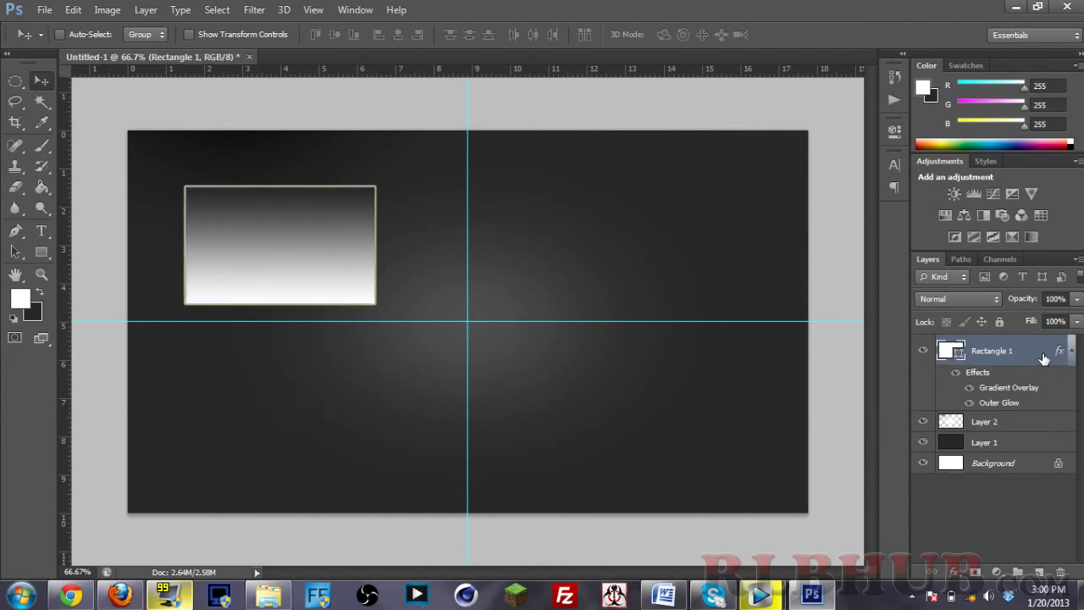
{"action": "right_click", "coordinate": [1044, 360]}
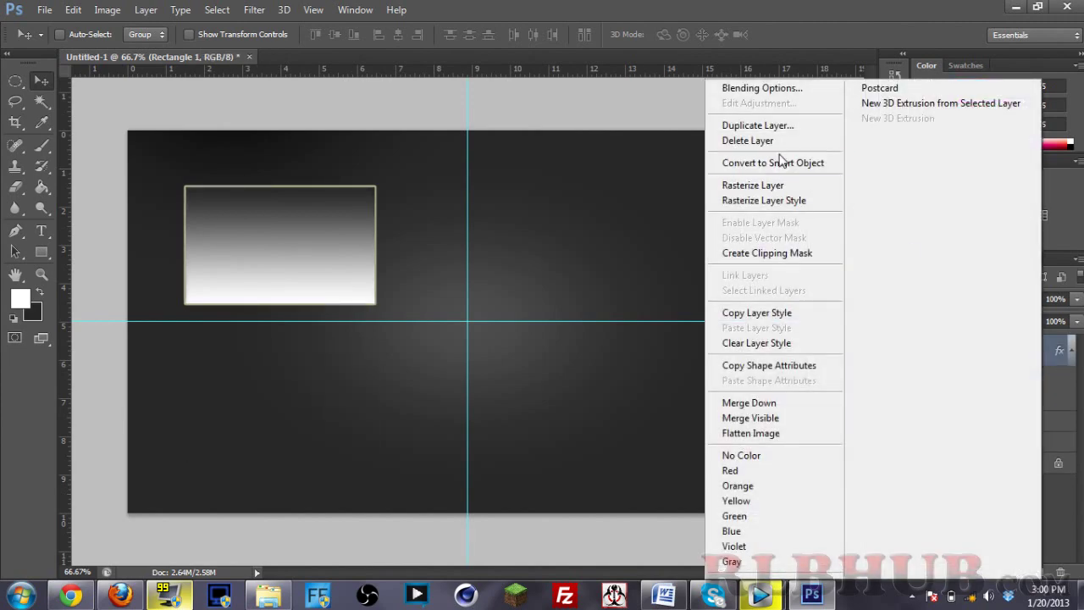
{"action": "left_click", "coordinate": [774, 127]}
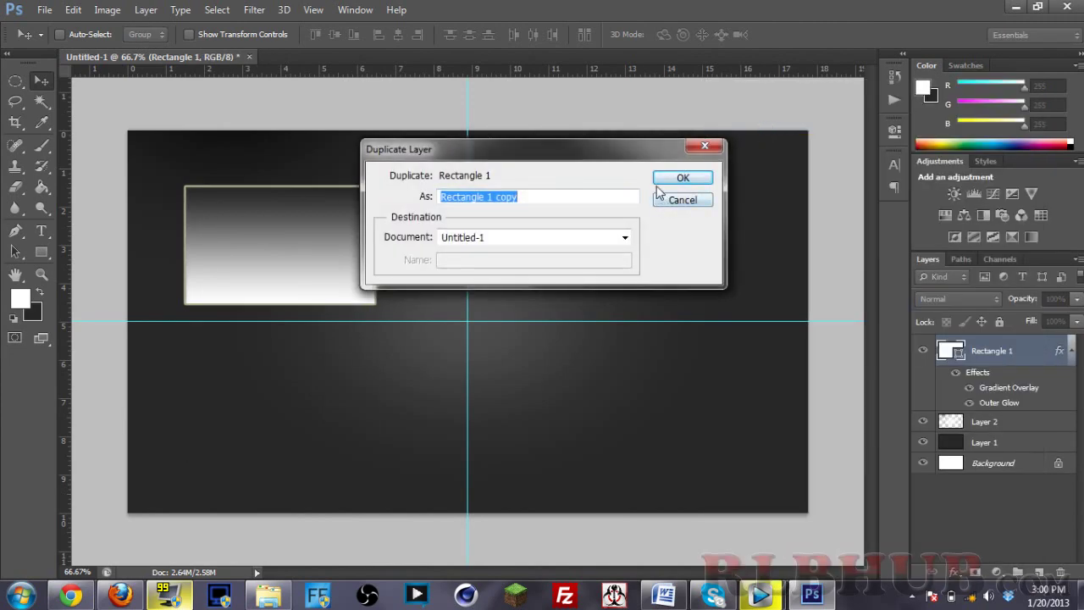
{"action": "left_click", "coordinate": [660, 180]}
{"action": "left_click_drag", "start_coordinate": [336, 240], "coordinate": [337, 389]}
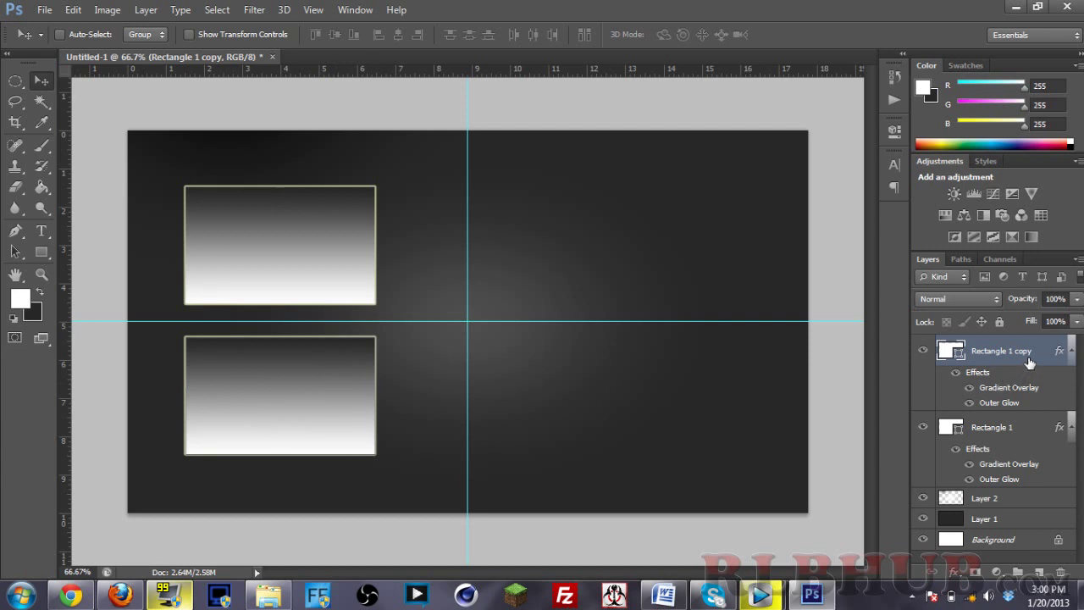
{"action": "left_click_drag", "start_coordinate": [364, 371], "coordinate": [364, 374]}
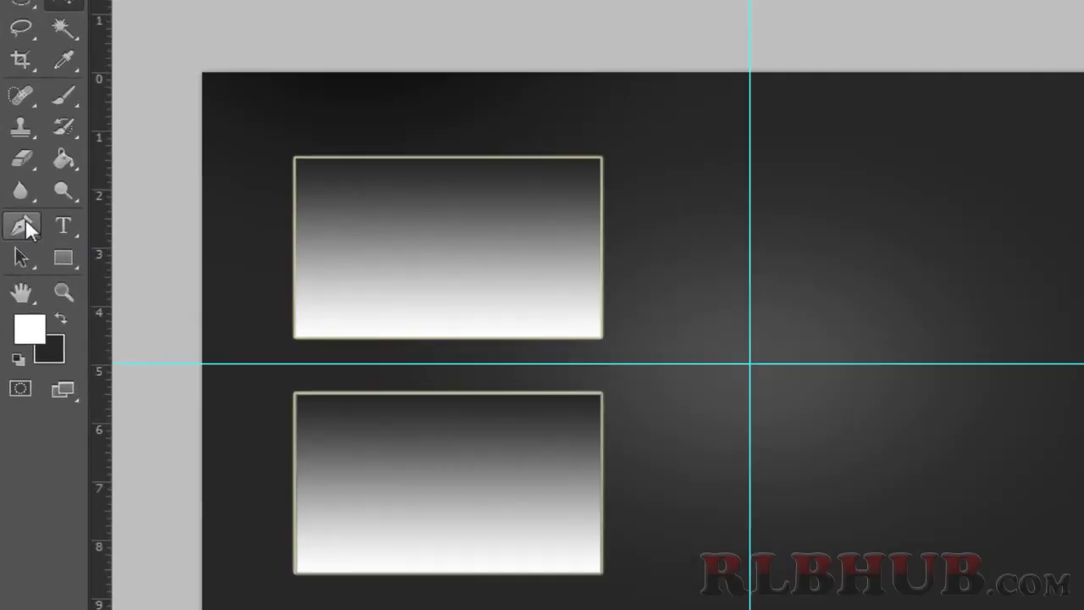
Draw a wide paragraph text box in the canvas's upper-right quarter
{"action": "left_click", "coordinate": [42, 230]}
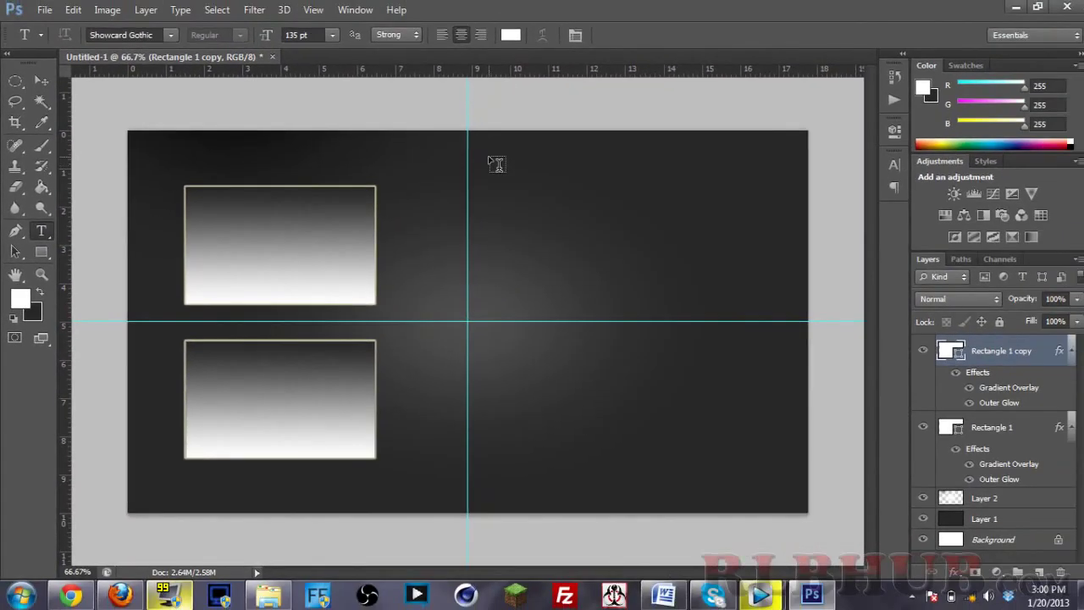
{"action": "left_click_drag", "start_coordinate": [549, 148], "coordinate": [895, 290]}
{"action": "left_click_drag", "start_coordinate": [799, 286], "coordinate": [796, 283]}
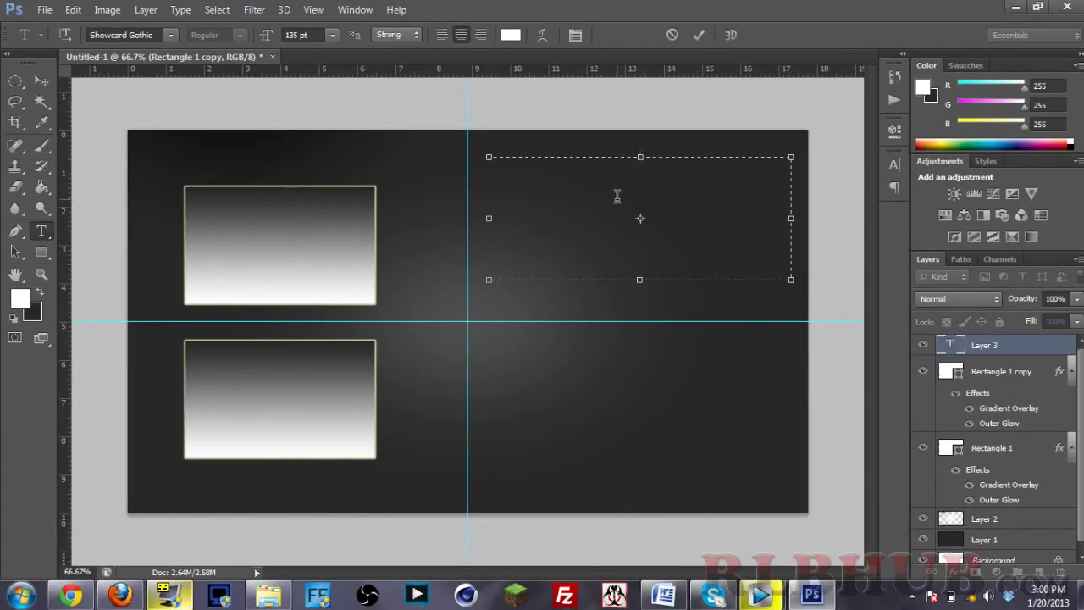
{"action": "type", "text": "THANKS"}
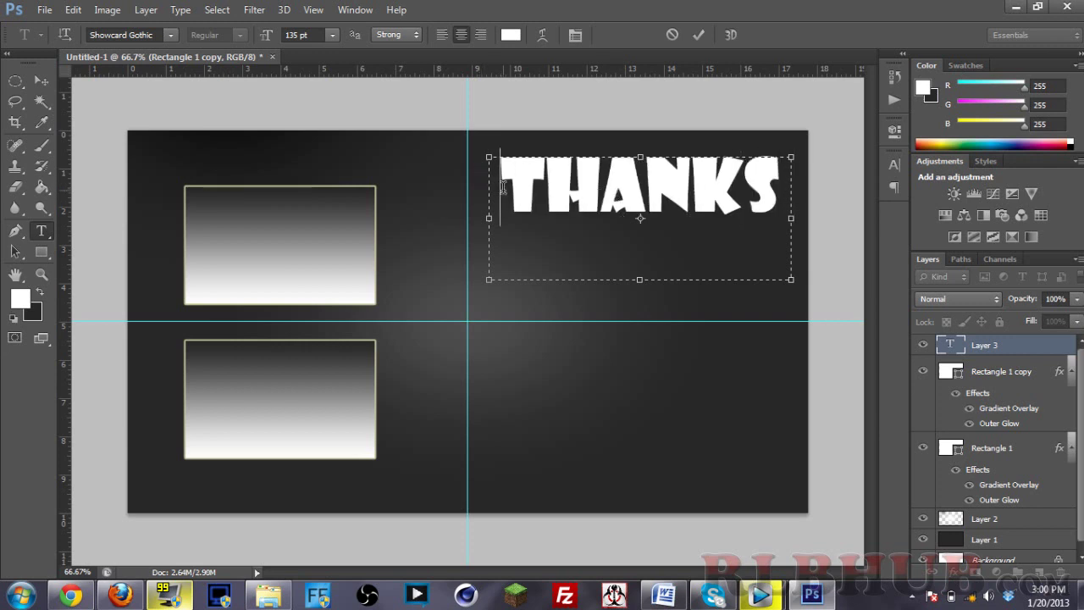
{"action": "left_click_drag", "start_coordinate": [503, 188], "coordinate": [844, 192]}
{"action": "key", "text": "BackSpace"}
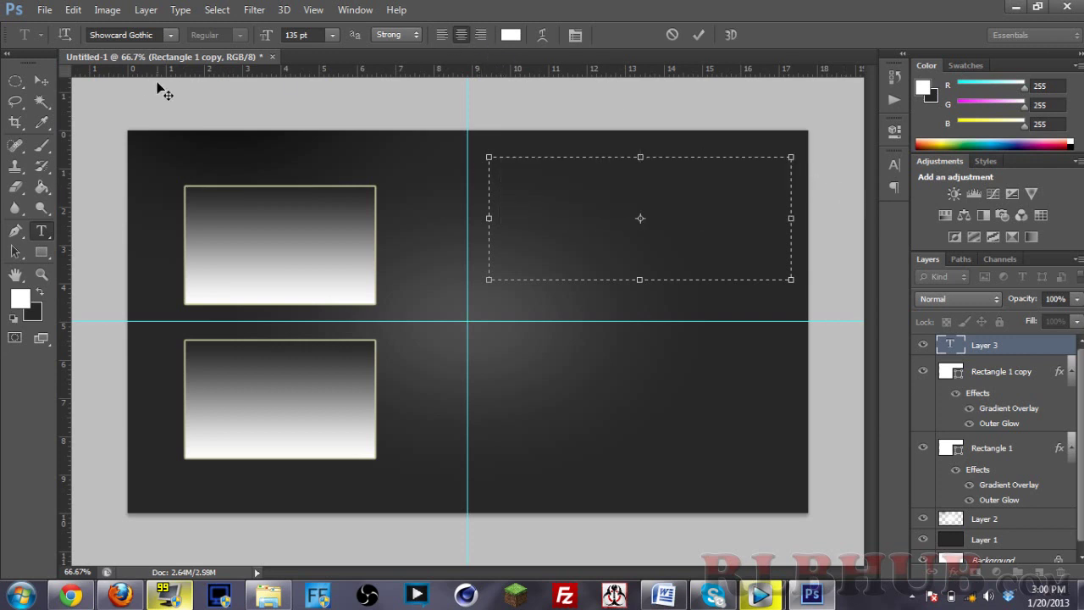
Enter "Thanks For Watching" in the TYPOGRAPH PRO font, extending the text box downward to fit all the lines
{"action": "left_click", "coordinate": [170, 35]}
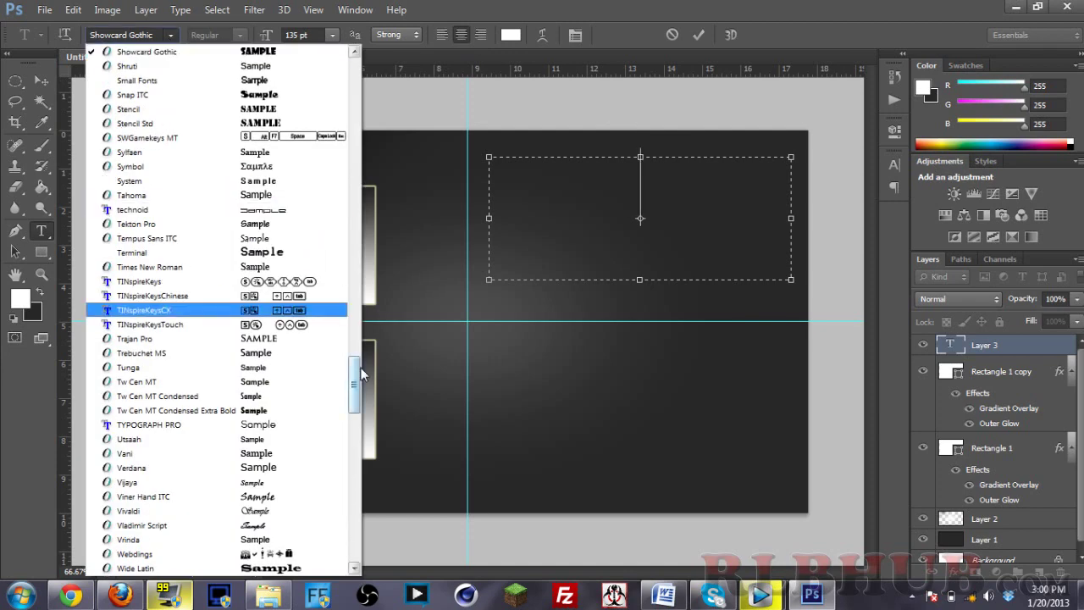
{"action": "left_click_drag", "start_coordinate": [356, 379], "coordinate": [357, 398]}
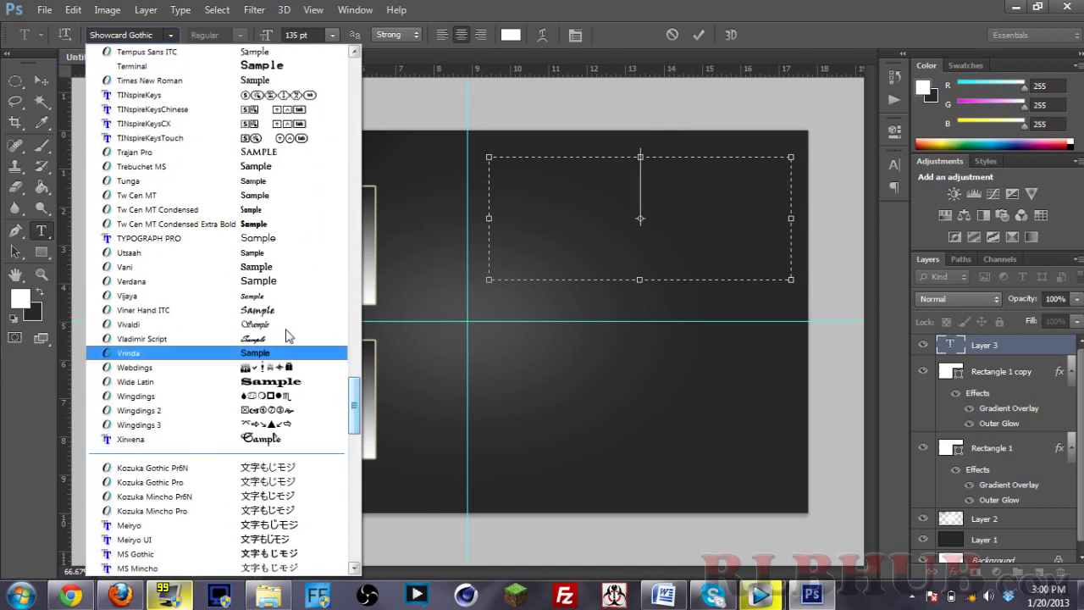
{"action": "left_click", "coordinate": [215, 239]}
{"action": "type", "text": "Thanks"}
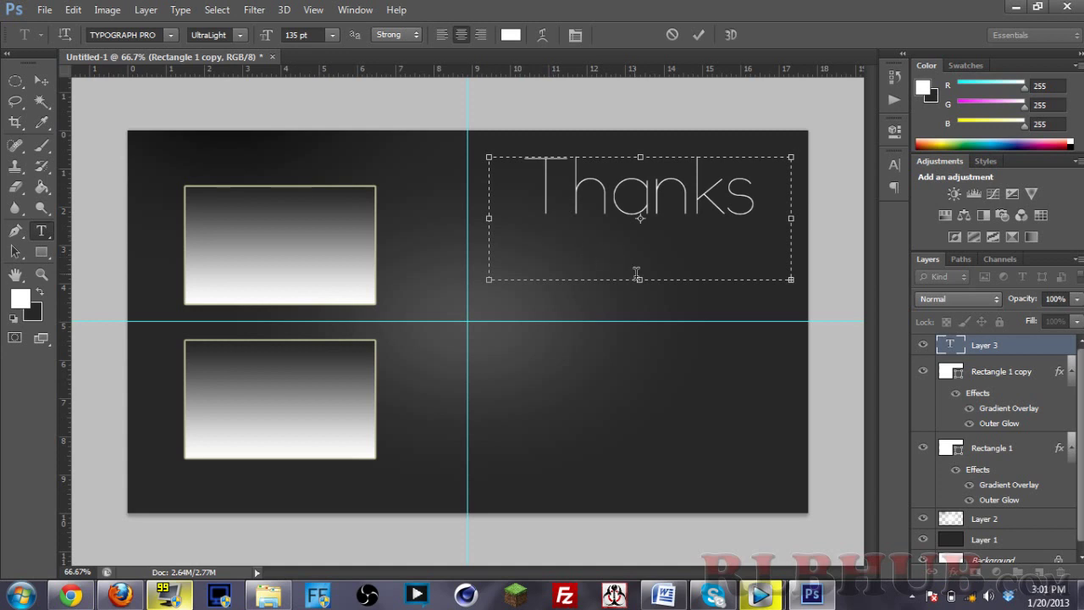
{"action": "left_click_drag", "start_coordinate": [640, 283], "coordinate": [640, 478]}
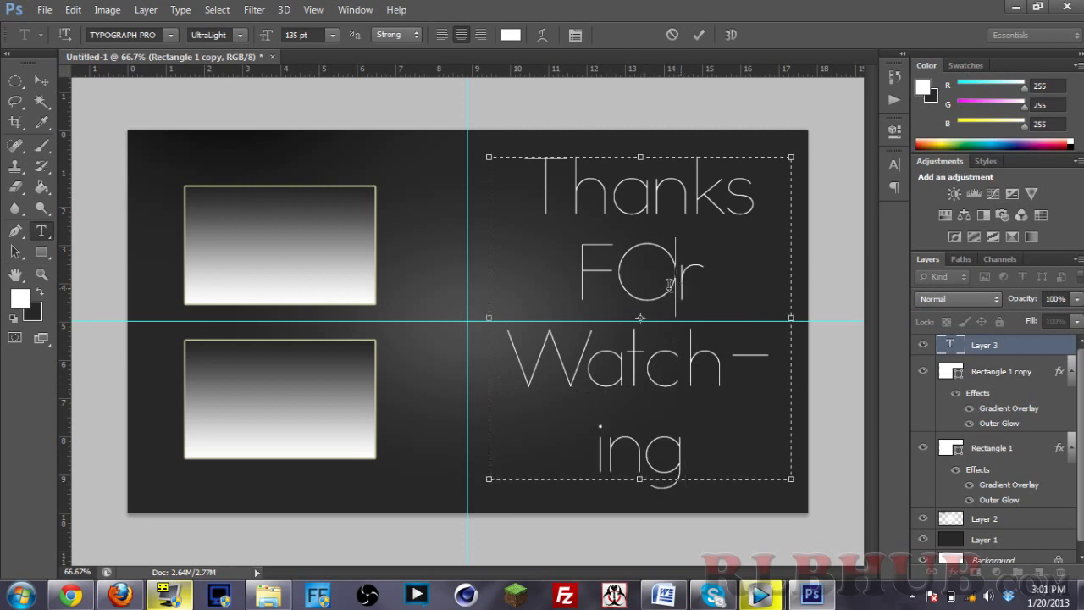
{"action": "left_click_drag", "start_coordinate": [676, 286], "coordinate": [623, 286]}
{"action": "type", "text": "o"}
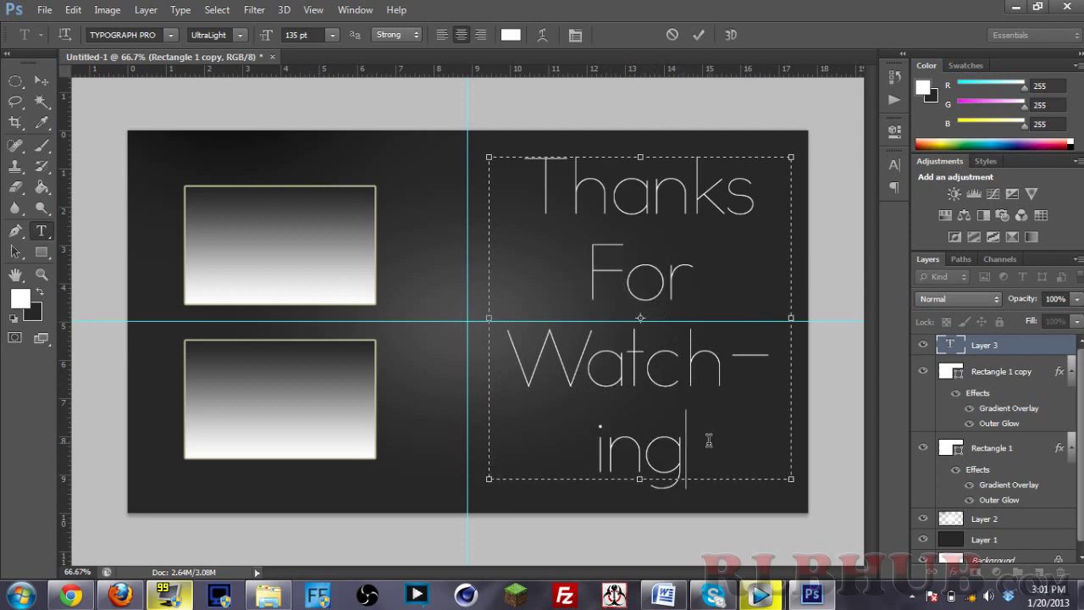
Set the whole "Thanks For Watching" text to 72 pt and the SemiBold style, and commit it
{"action": "left_click_drag", "start_coordinate": [709, 440], "coordinate": [544, 208]}
{"action": "left_click", "coordinate": [331, 35]}
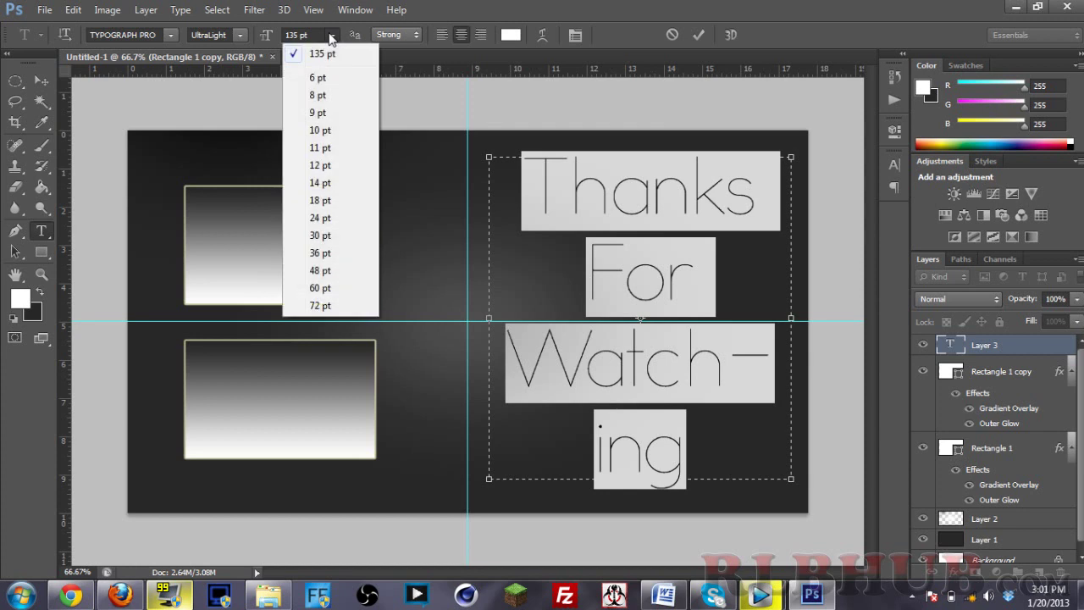
{"action": "left_click", "coordinate": [327, 304]}
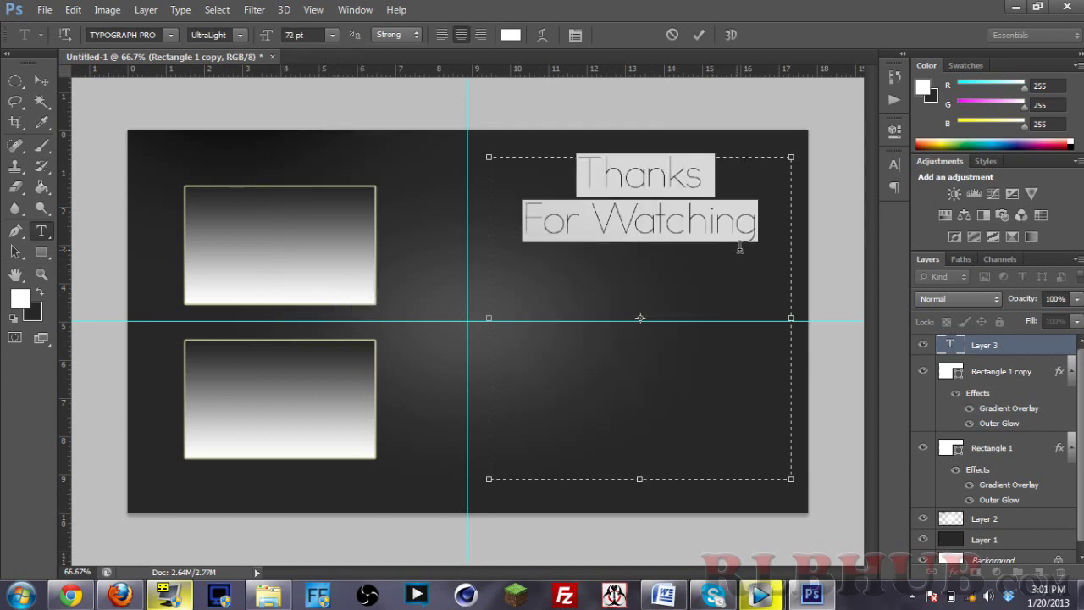
{"action": "left_click", "coordinate": [740, 248]}
{"action": "left_click_drag", "start_coordinate": [762, 240], "coordinate": [529, 156]}
{"action": "left_click", "coordinate": [239, 36]}
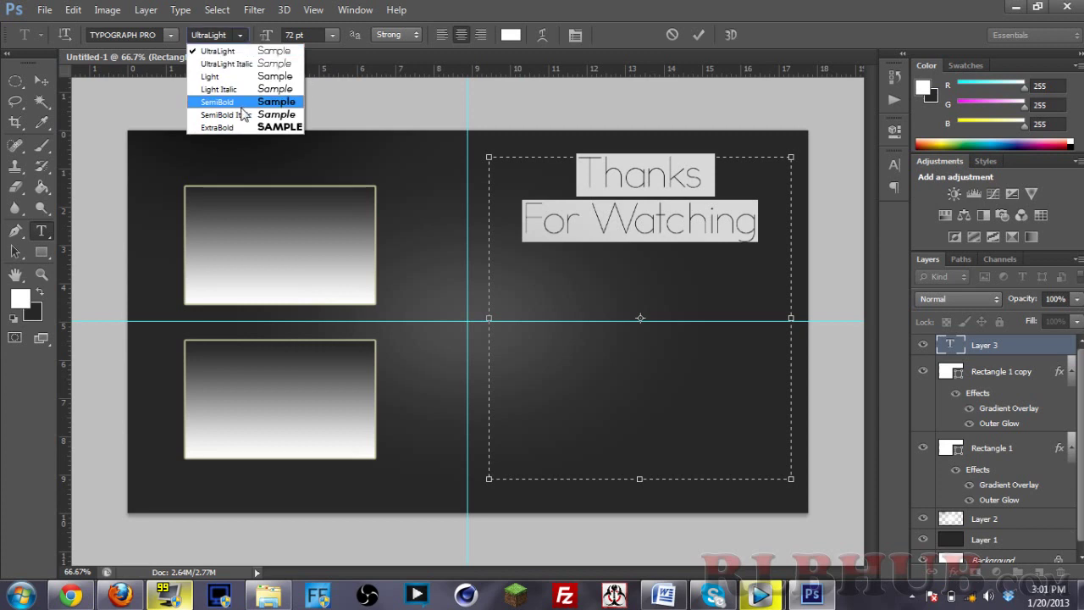
{"action": "left_click", "coordinate": [241, 102]}
{"action": "left_click", "coordinate": [631, 261]}
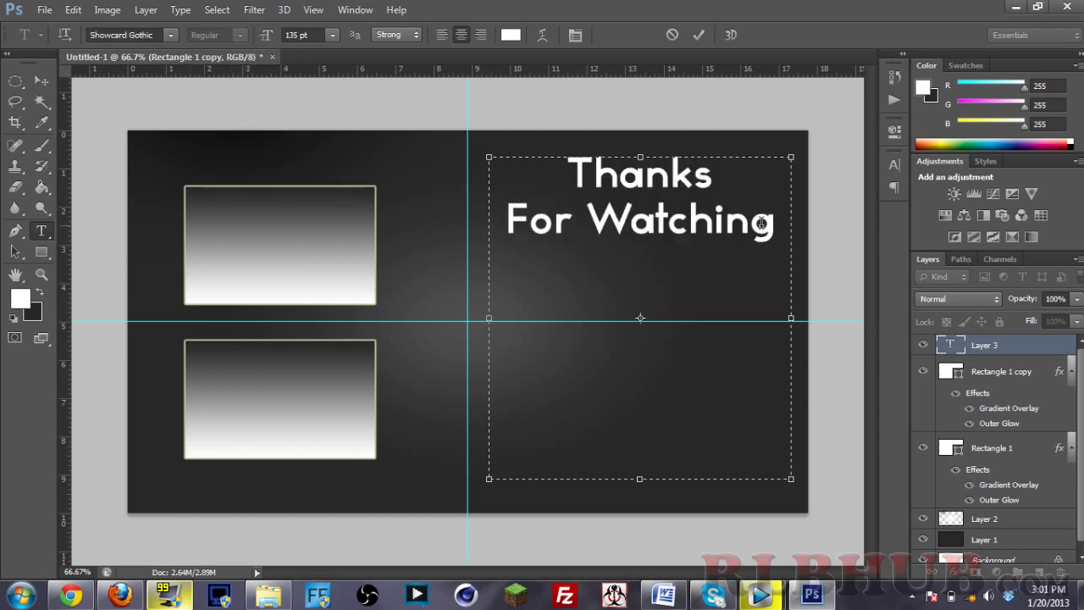
{"action": "left_click", "coordinate": [40, 78]}
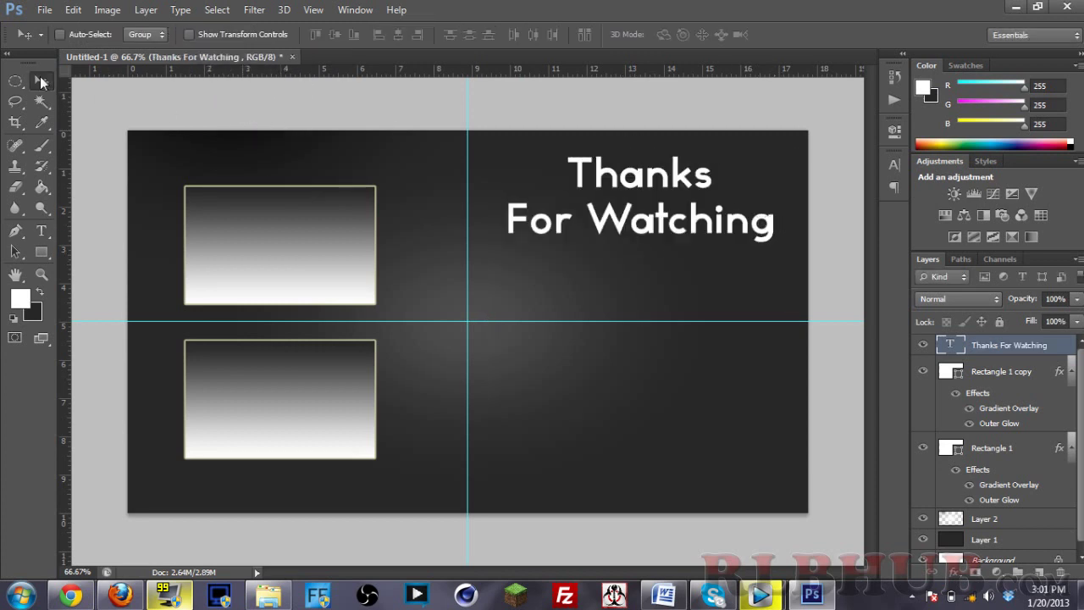
Shorten the text box so its lower edge ends just beneath the "For Watching" line
{"action": "left_click", "coordinate": [41, 226]}
{"action": "left_click", "coordinate": [585, 203]}
{"action": "left_click_drag", "start_coordinate": [640, 479], "coordinate": [637, 263]}
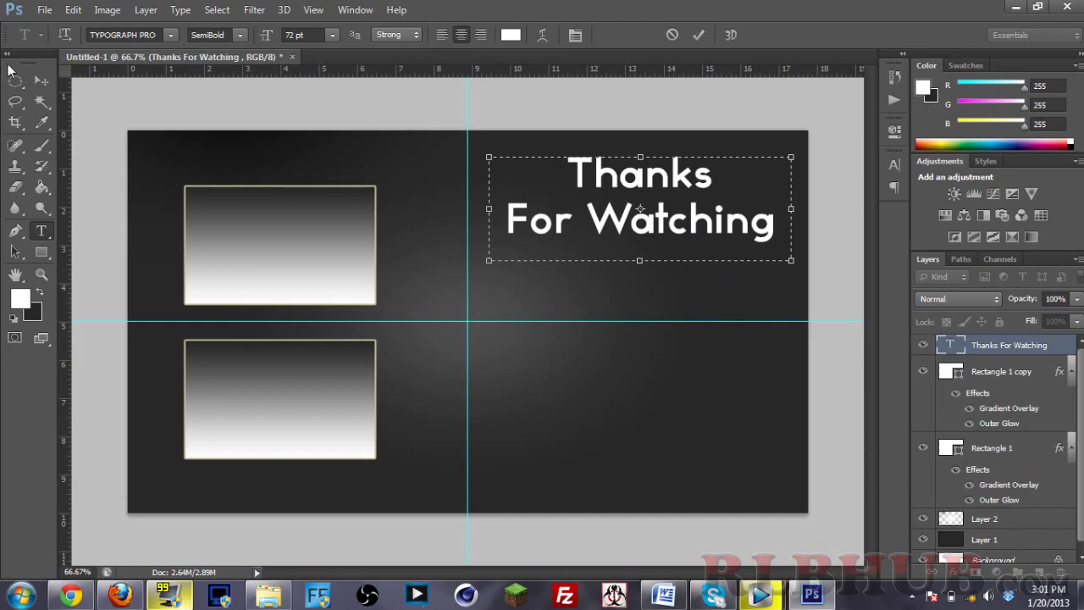
{"action": "left_click", "coordinate": [40, 79]}
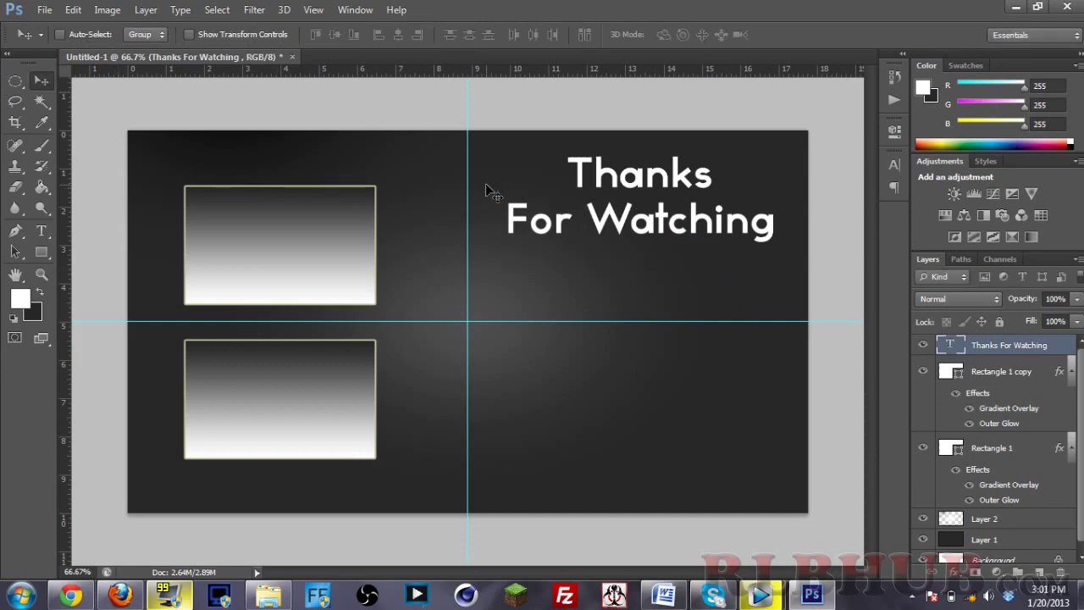
Add a Gradient Overlay at 50% opacity to the "Thanks For Watching" text, using a black-to-white gradient that turns white about halfway
{"action": "double_click", "coordinate": [1059, 350]}
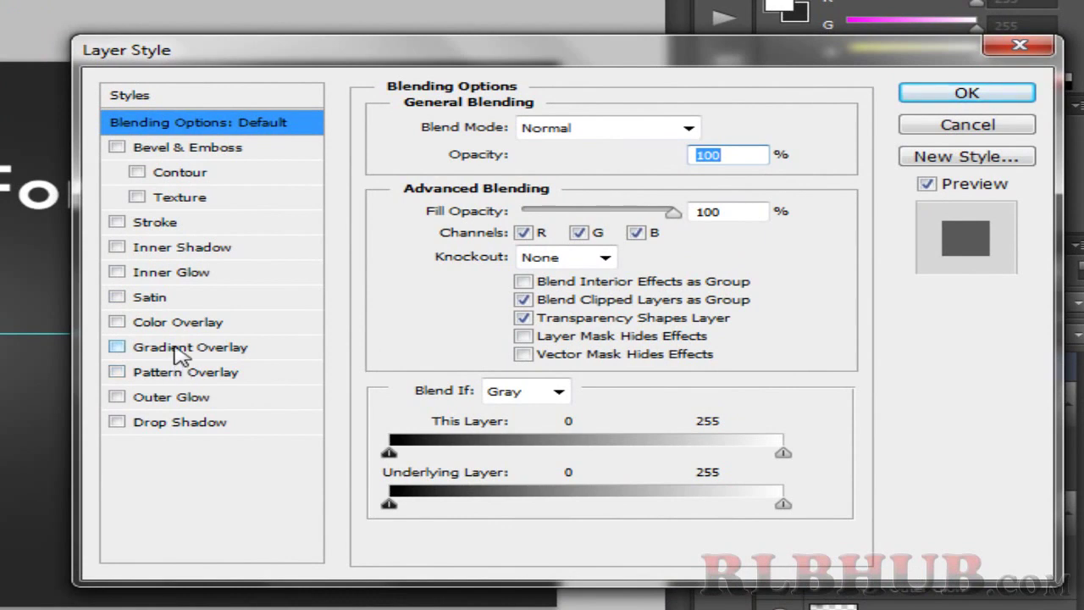
{"action": "left_click", "coordinate": [180, 354]}
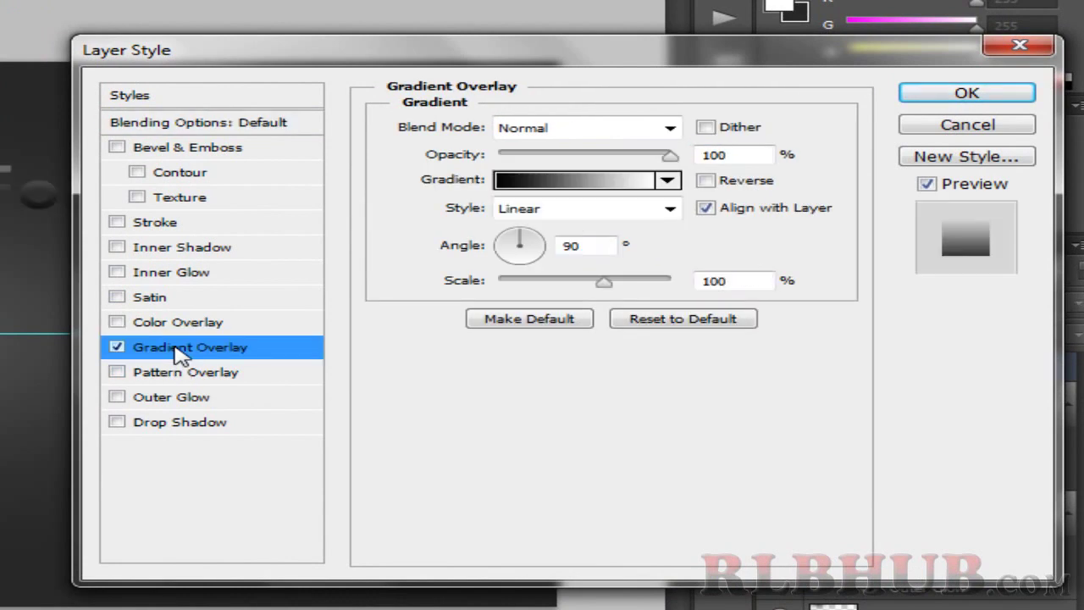
{"action": "left_click", "coordinate": [668, 180]}
{"action": "left_click", "coordinate": [668, 181]}
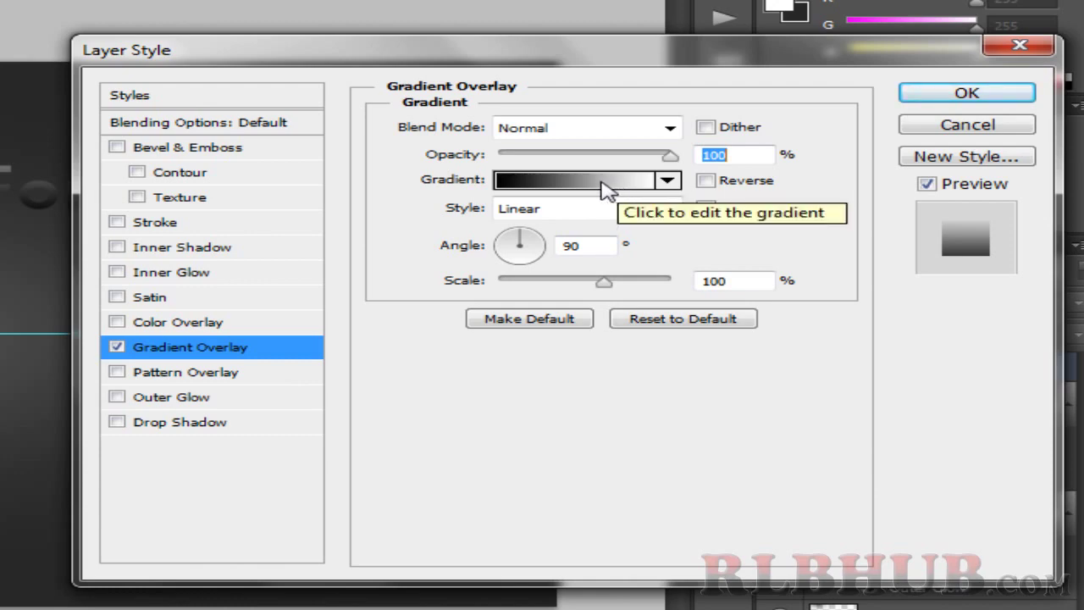
{"action": "left_click", "coordinate": [600, 187]}
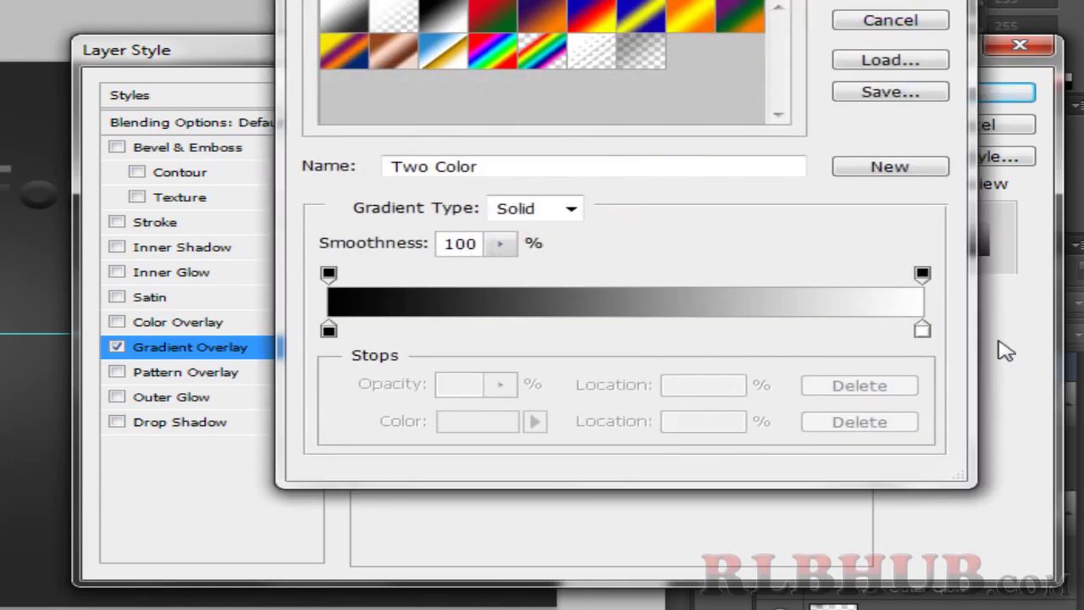
{"action": "left_click_drag", "start_coordinate": [929, 332], "coordinate": [631, 338]}
{"action": "left_click_drag", "start_coordinate": [702, 335], "coordinate": [1034, 350]}
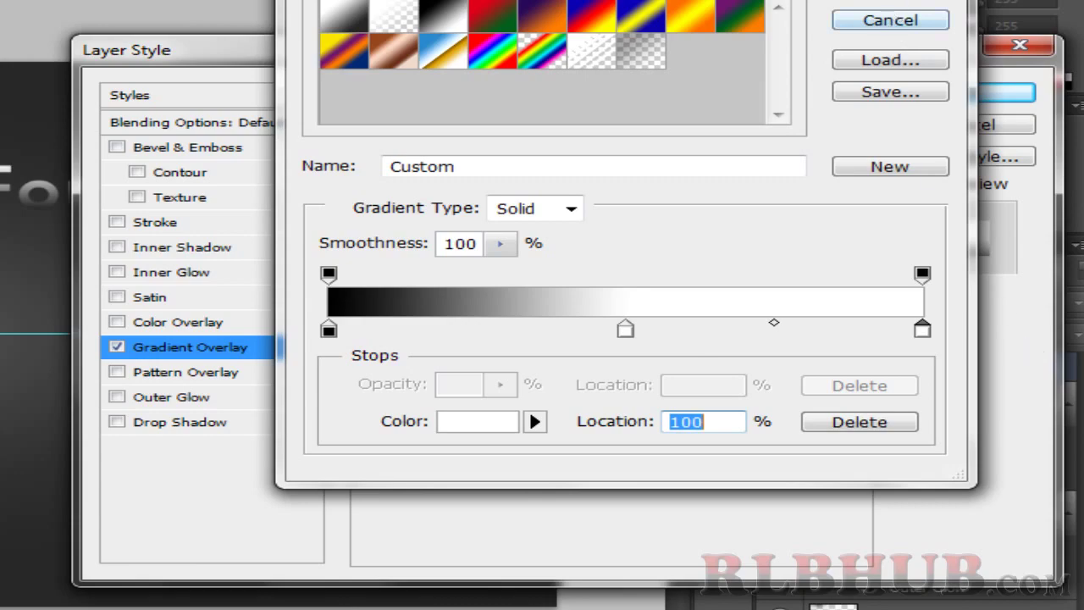
{"action": "left_click", "coordinate": [882, 12]}
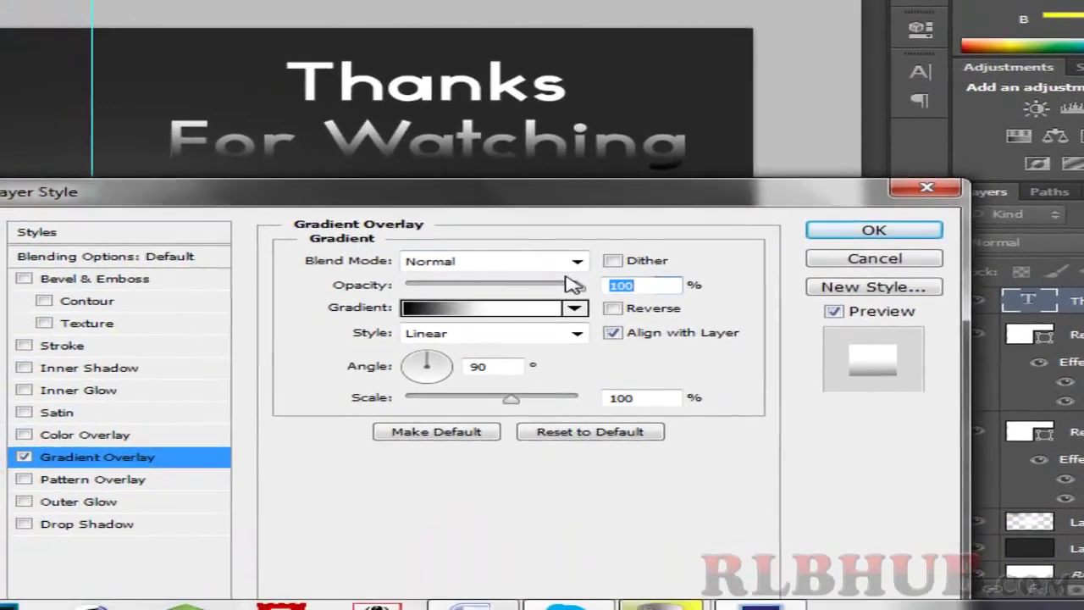
{"action": "left_click_drag", "start_coordinate": [567, 280], "coordinate": [499, 284]}
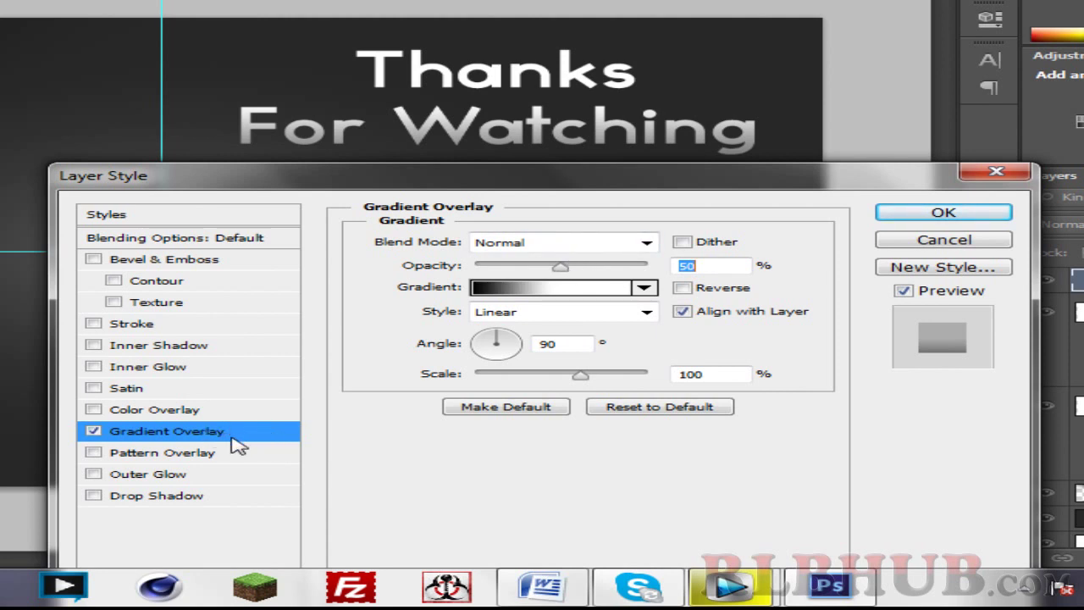
Add a Pattern Overlay with the dark blue-grey pattern to the "Thanks For Watching" text, and enable its Outer Glow
{"action": "left_click", "coordinate": [202, 454]}
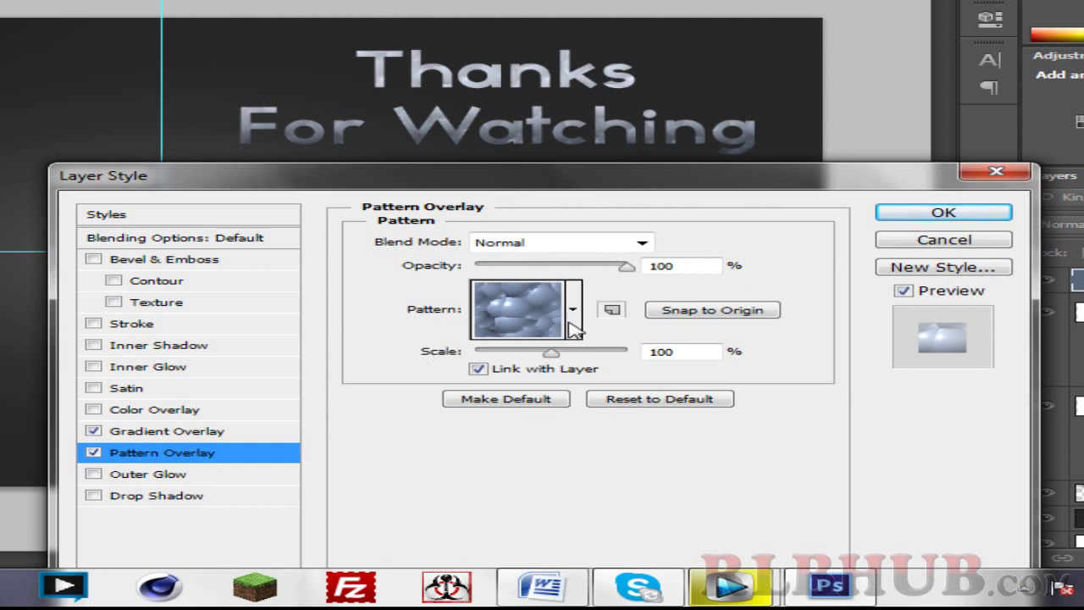
{"action": "left_click", "coordinate": [579, 330]}
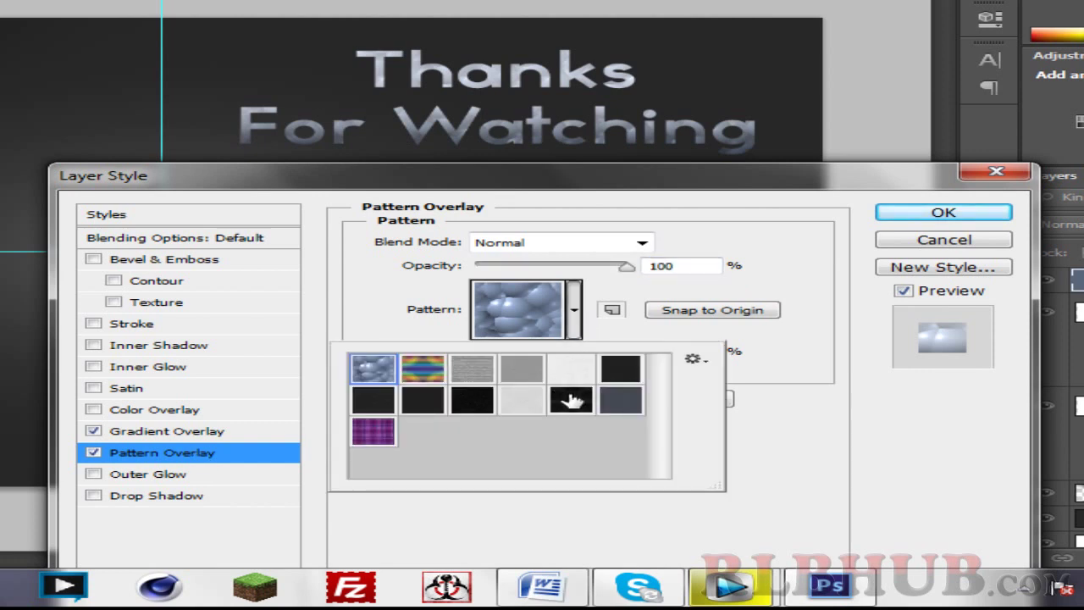
{"action": "left_click", "coordinate": [571, 400]}
{"action": "left_click", "coordinate": [621, 400]}
{"action": "left_click", "coordinate": [569, 405]}
{"action": "left_click", "coordinate": [508, 405]}
{"action": "left_click", "coordinate": [471, 405]}
{"action": "left_click", "coordinate": [421, 409]}
{"action": "left_click", "coordinate": [376, 401]}
{"action": "left_click", "coordinate": [384, 431]}
{"action": "left_click", "coordinate": [376, 398]}
{"action": "left_click", "coordinate": [466, 403]}
{"action": "left_click", "coordinate": [521, 401]}
{"action": "left_click", "coordinate": [566, 400]}
{"action": "left_click", "coordinate": [613, 404]}
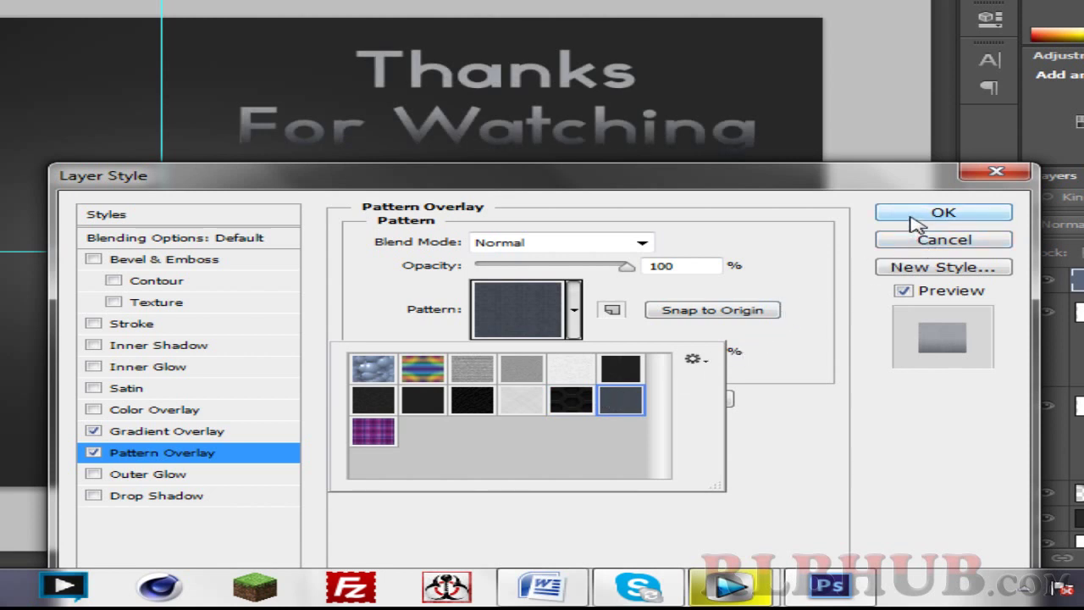
{"action": "left_click", "coordinate": [150, 477]}
{"action": "left_click", "coordinate": [150, 474]}
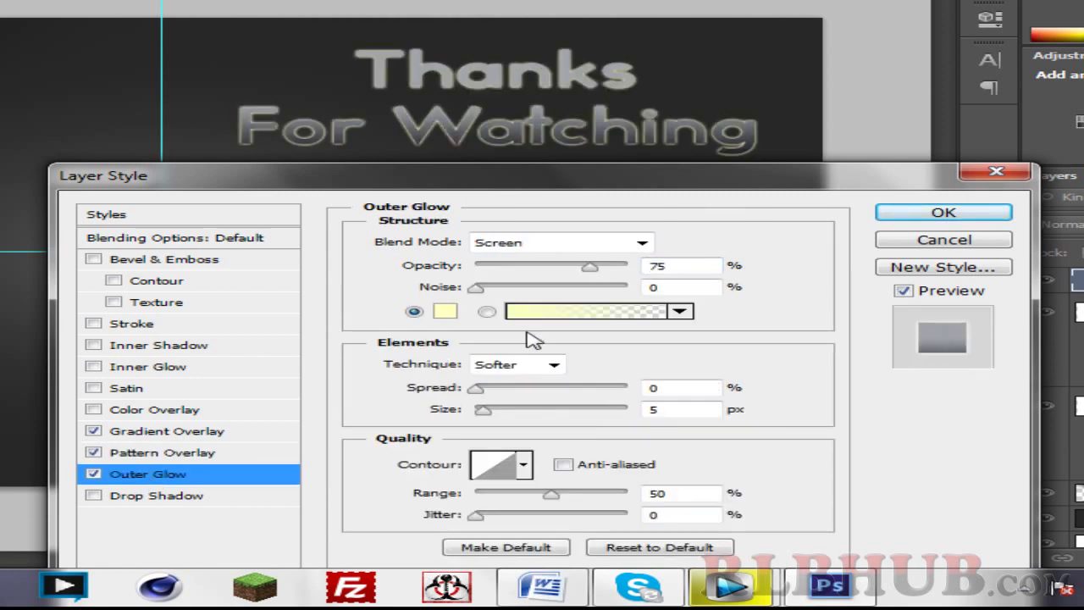
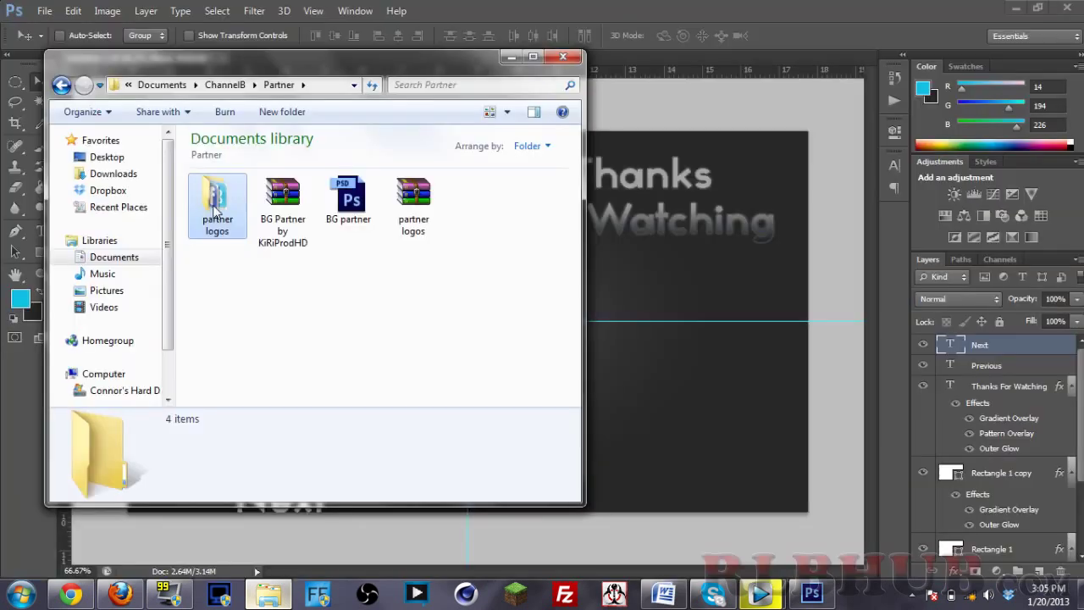
Place the twitter_logo image from the partner logos folder into the outro document
{"action": "left_click", "coordinate": [217, 199]}
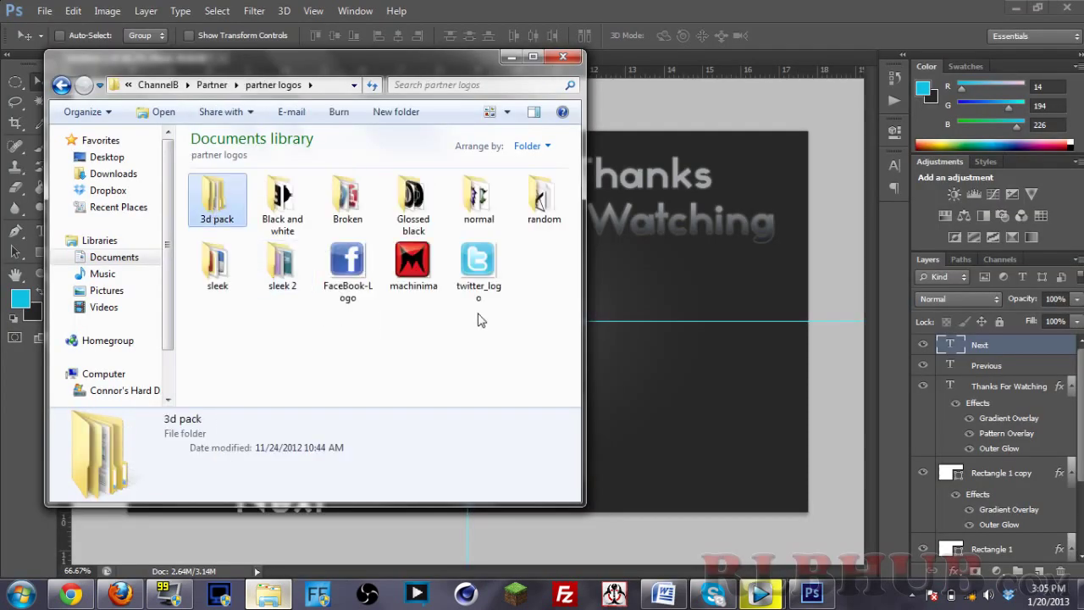
{"action": "left_click_drag", "start_coordinate": [479, 263], "coordinate": [497, 254]}
{"action": "left_click", "coordinate": [661, 391]}
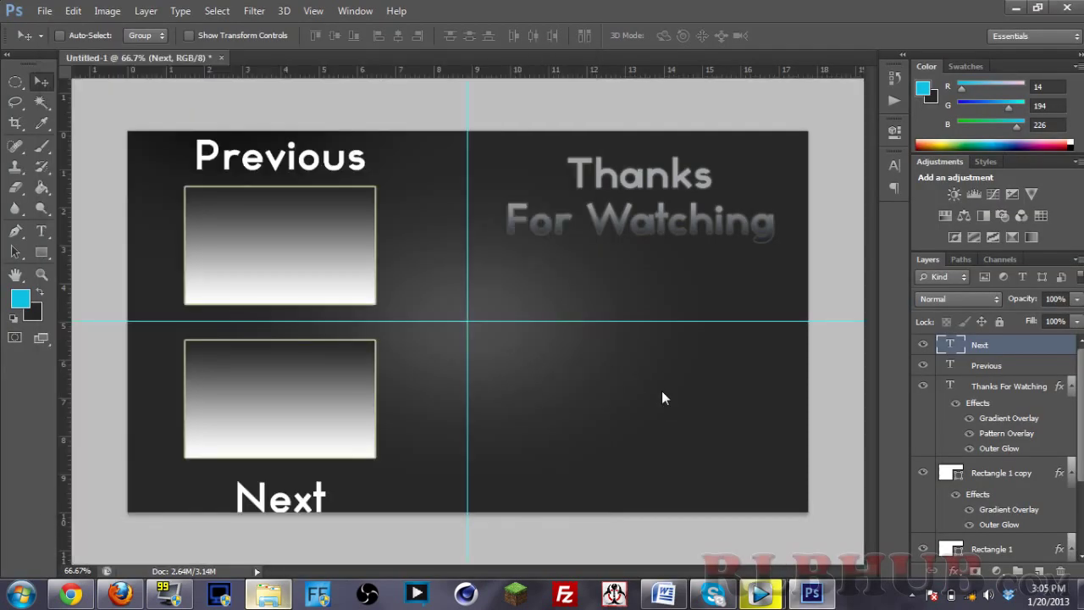
{"action": "left_click_drag", "start_coordinate": [489, 290], "coordinate": [582, 313]}
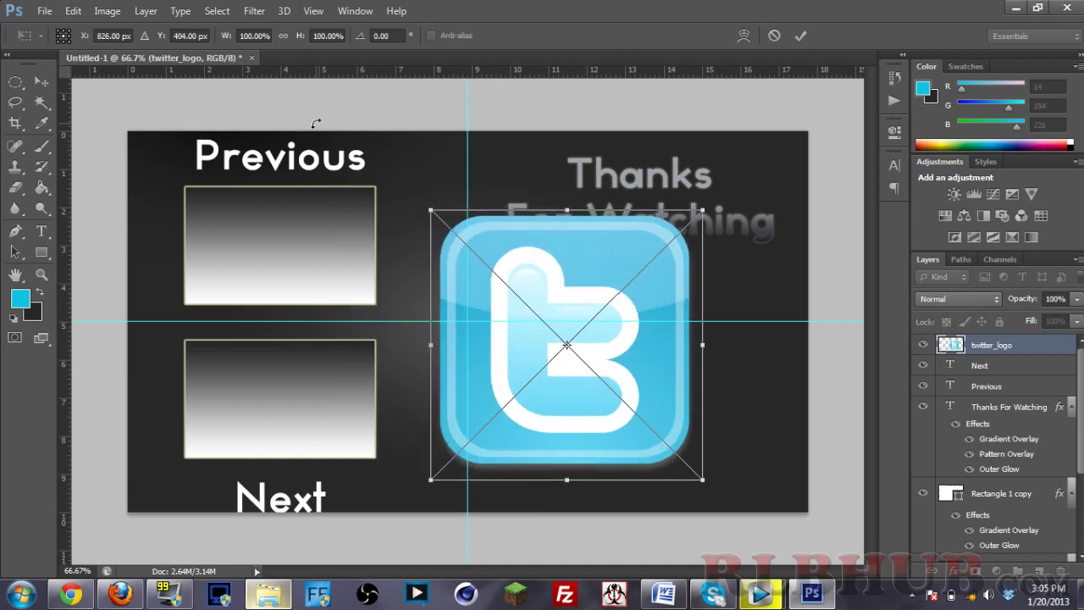
Scale the Twitter logo to about 22%, position it just below and right of the guides' crossing, and commit the placement
{"action": "left_click_drag", "start_coordinate": [424, 204], "coordinate": [509, 373]}
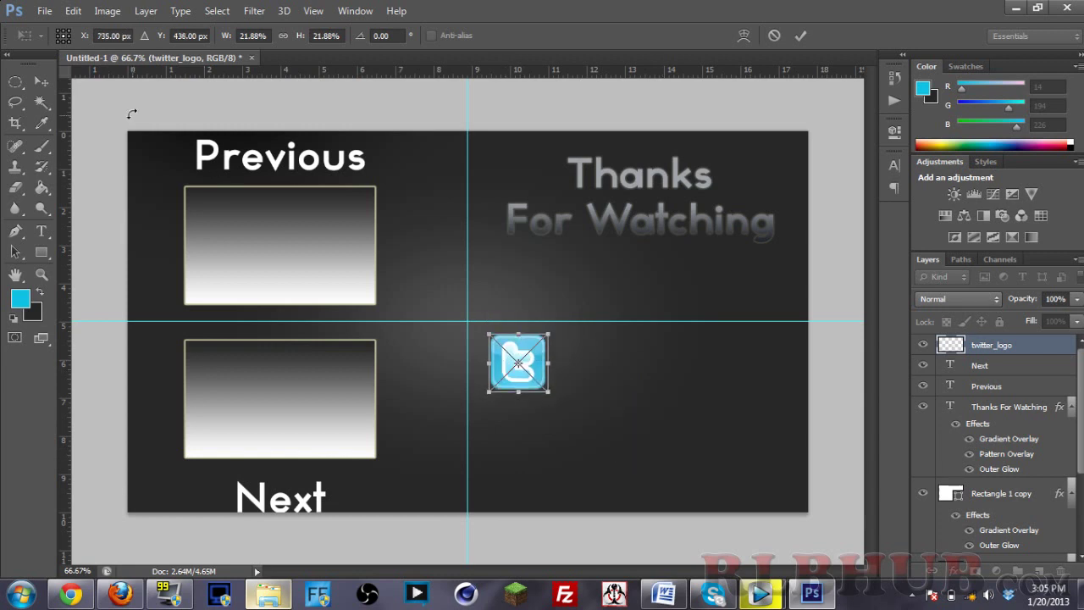
{"action": "left_click", "coordinate": [50, 84]}
{"action": "key", "text": "Return"}
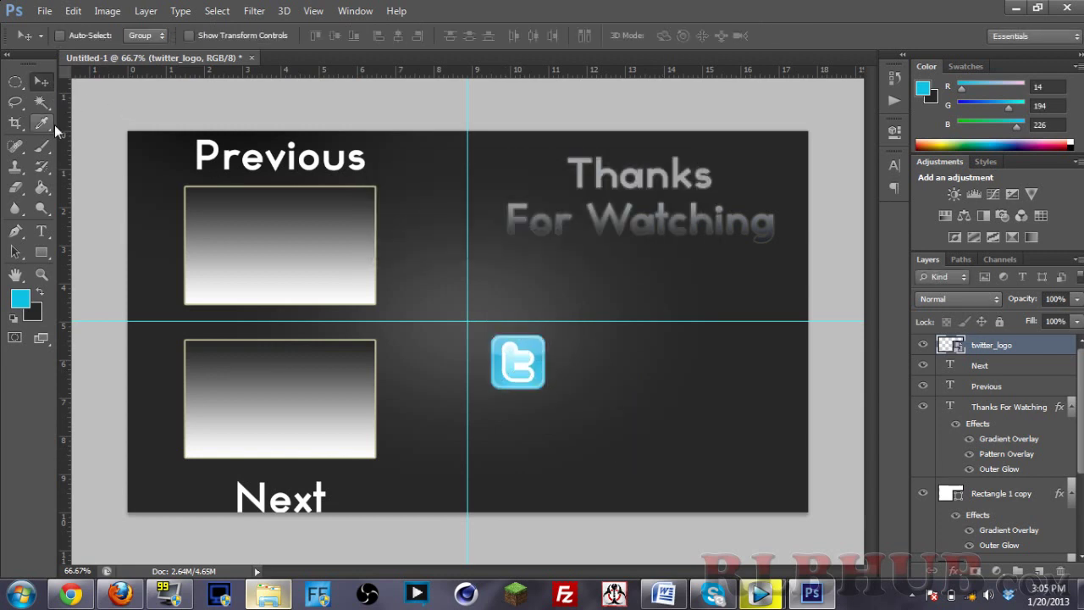
Create a paragraph text box directly right of the Twitter logo and enter the creator's Twitter handle
{"action": "left_click", "coordinate": [42, 230]}
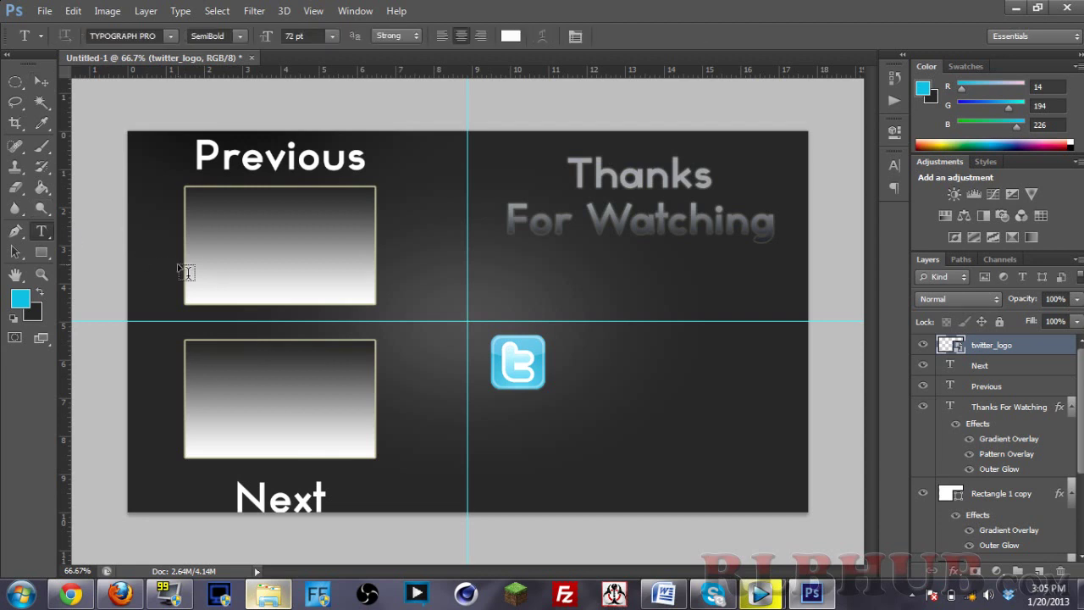
{"action": "left_click_drag", "start_coordinate": [547, 341], "coordinate": [792, 380]}
{"action": "type", "text": "@TheConz"}
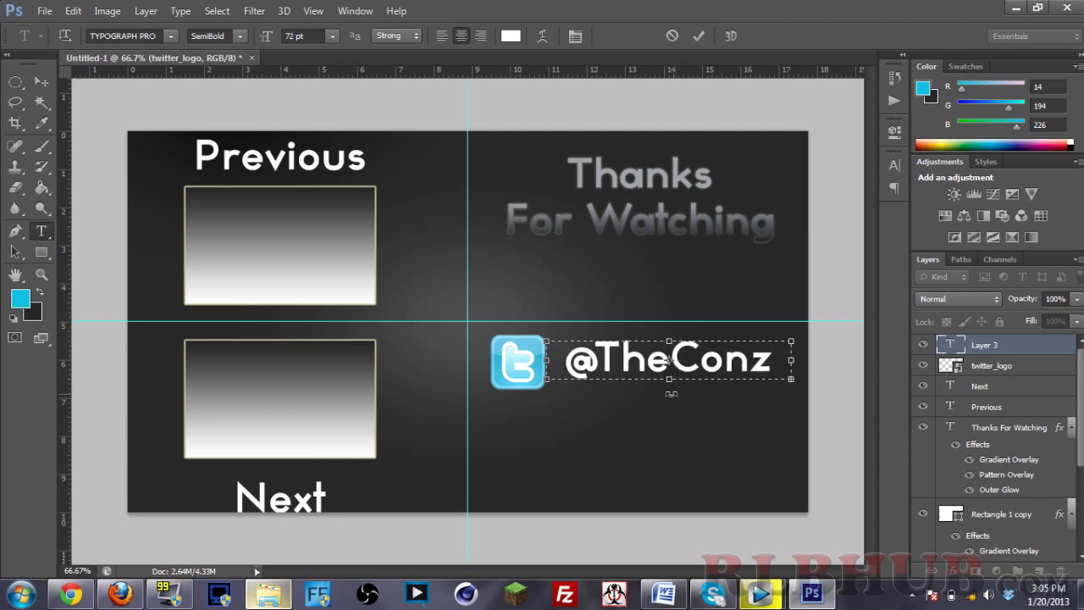
Set the whole Twitter handle to 24 pt and move it close beside the Twitter logo, vertically centred on it
{"action": "left_click_drag", "start_coordinate": [556, 362], "coordinate": [871, 366]}
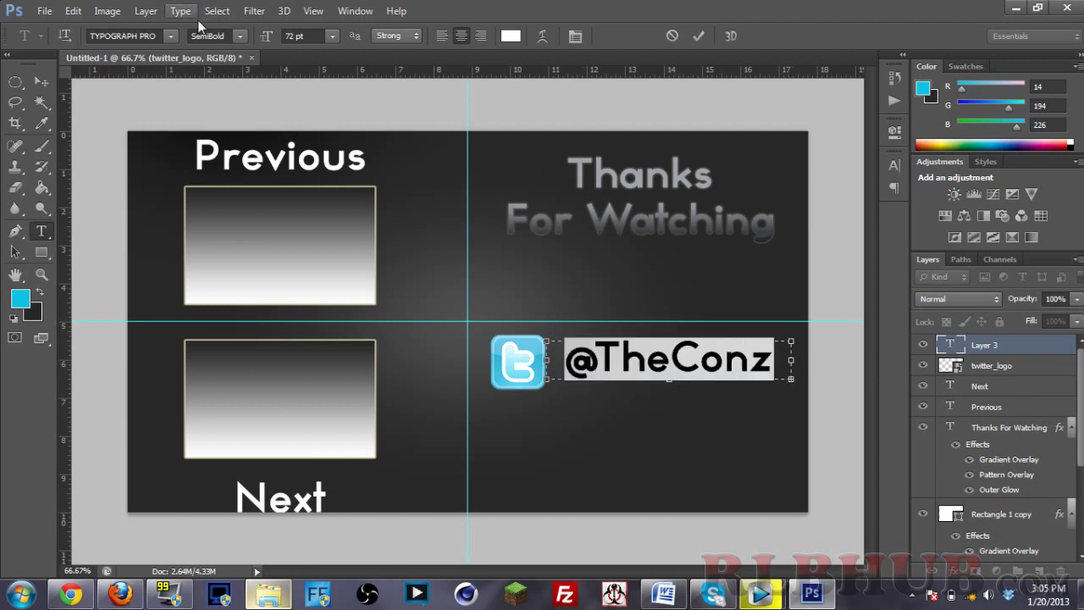
{"action": "left_click", "coordinate": [242, 36]}
{"action": "left_click", "coordinate": [334, 42]}
{"action": "left_click", "coordinate": [332, 36]}
{"action": "left_click", "coordinate": [332, 222]}
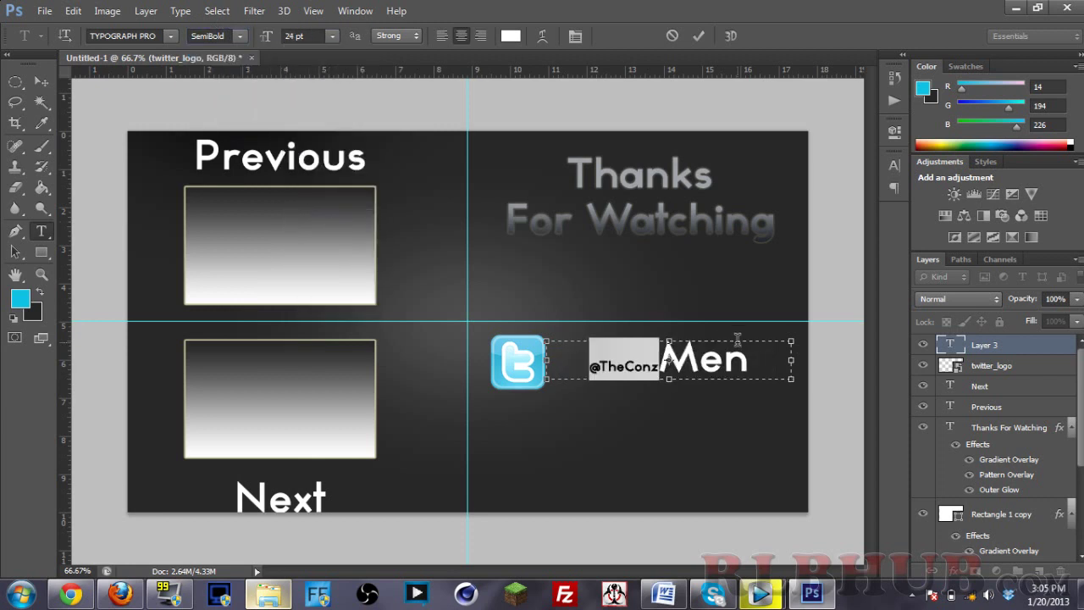
{"action": "left_click_drag", "start_coordinate": [756, 360], "coordinate": [665, 358]}
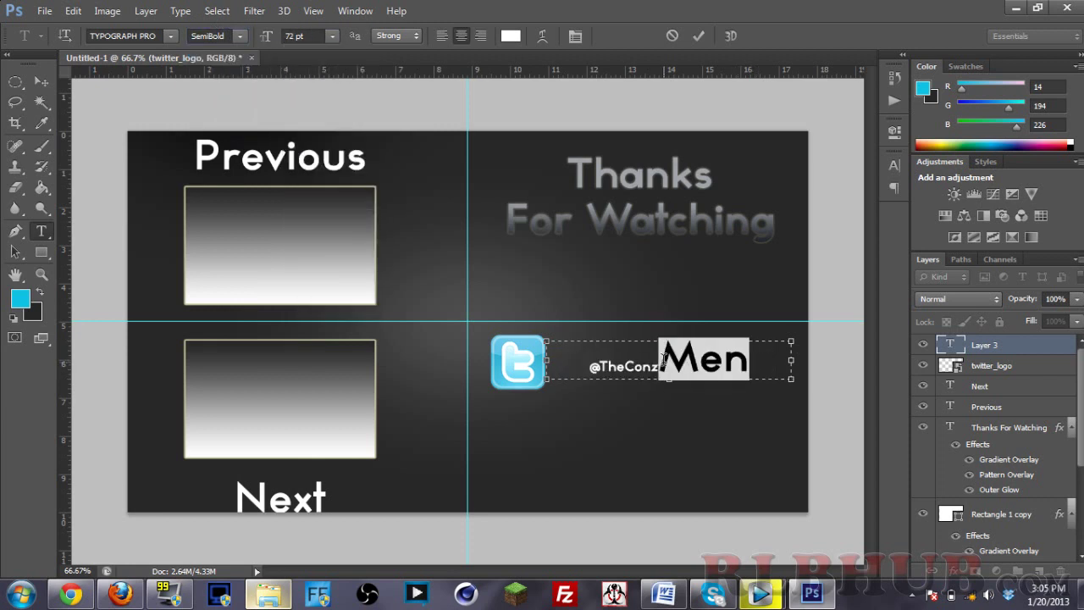
{"action": "left_click", "coordinate": [332, 36]}
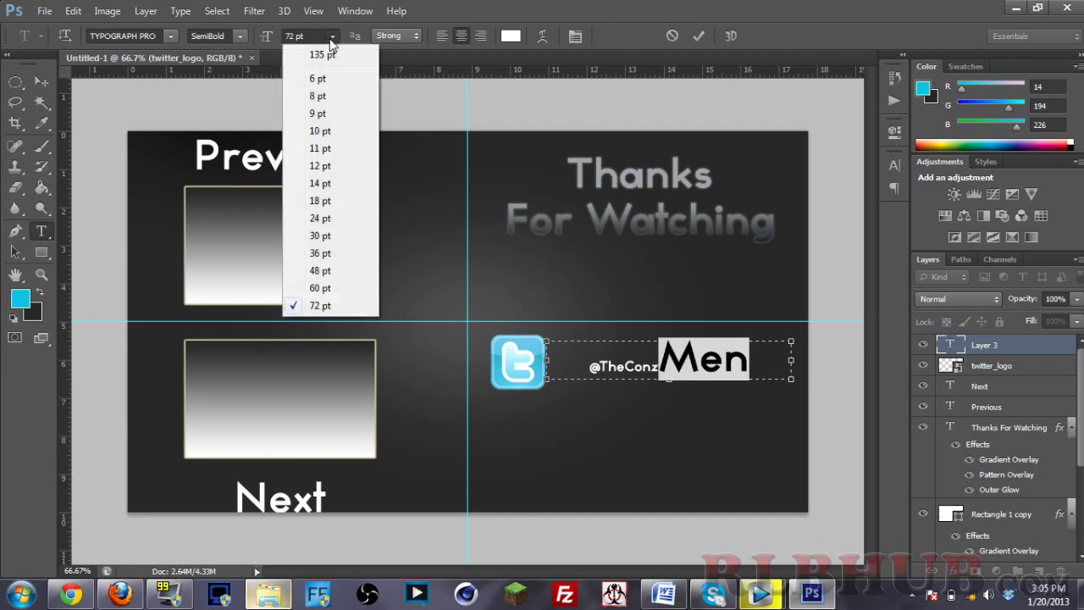
{"action": "left_click", "coordinate": [322, 221]}
{"action": "left_click", "coordinate": [657, 370]}
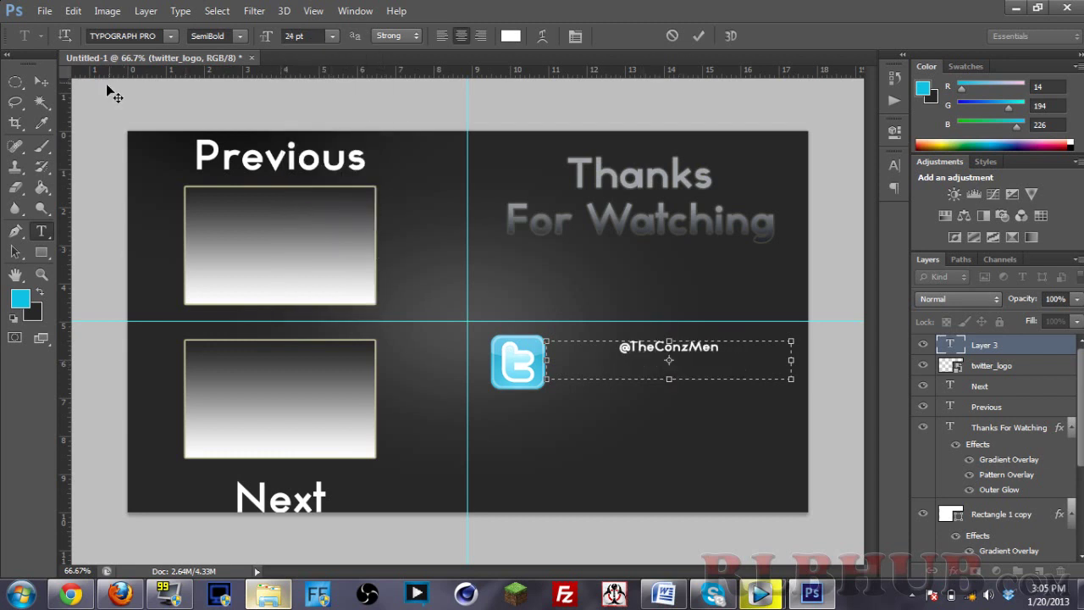
{"action": "left_click", "coordinate": [43, 80]}
{"action": "left_click_drag", "start_coordinate": [627, 360], "coordinate": [572, 367]}
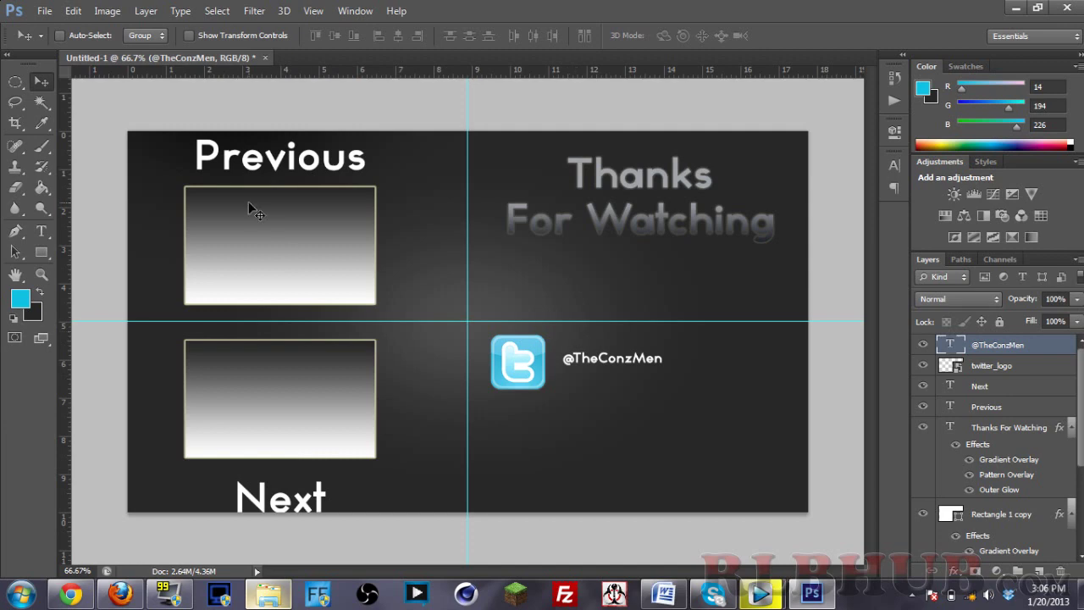
Switch to Vegas Pro 12.0
{"action": "left_click", "coordinate": [21, 593]}
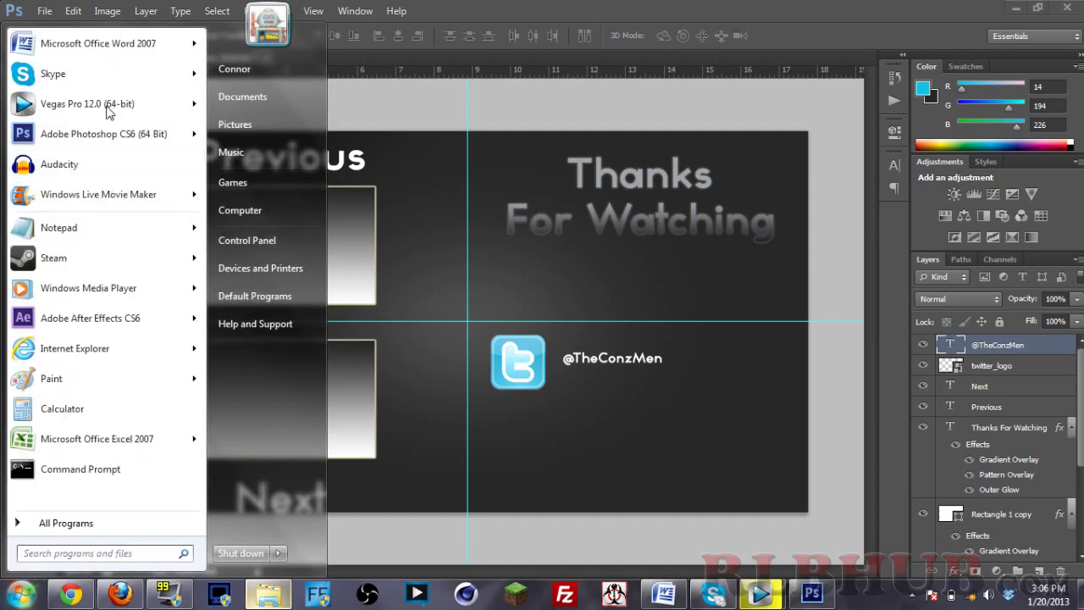
{"action": "mouse_move", "coordinate": [104, 111]}
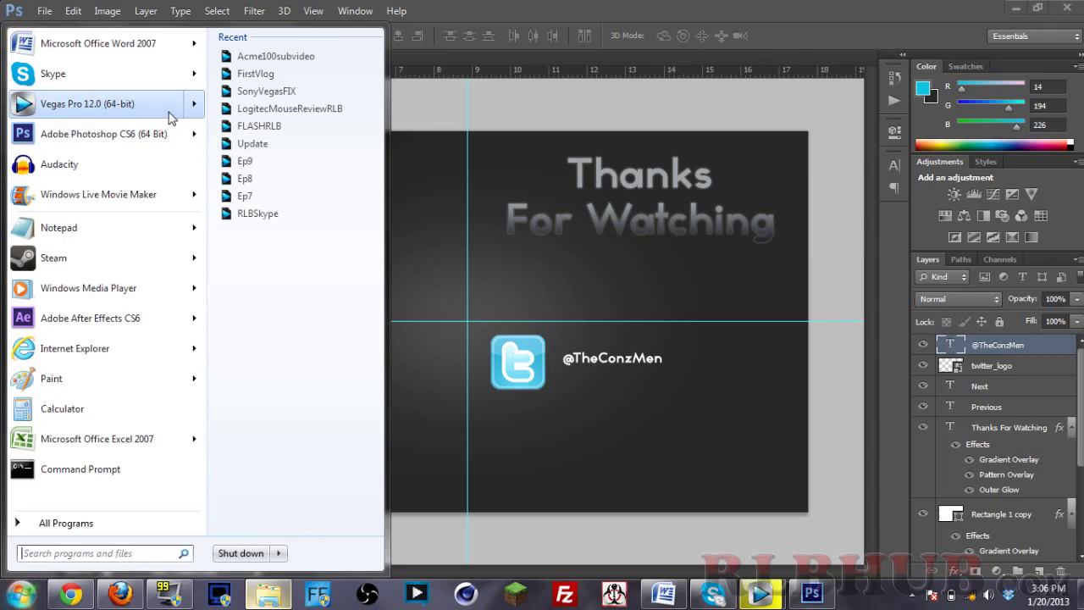
{"action": "left_click", "coordinate": [252, 143]}
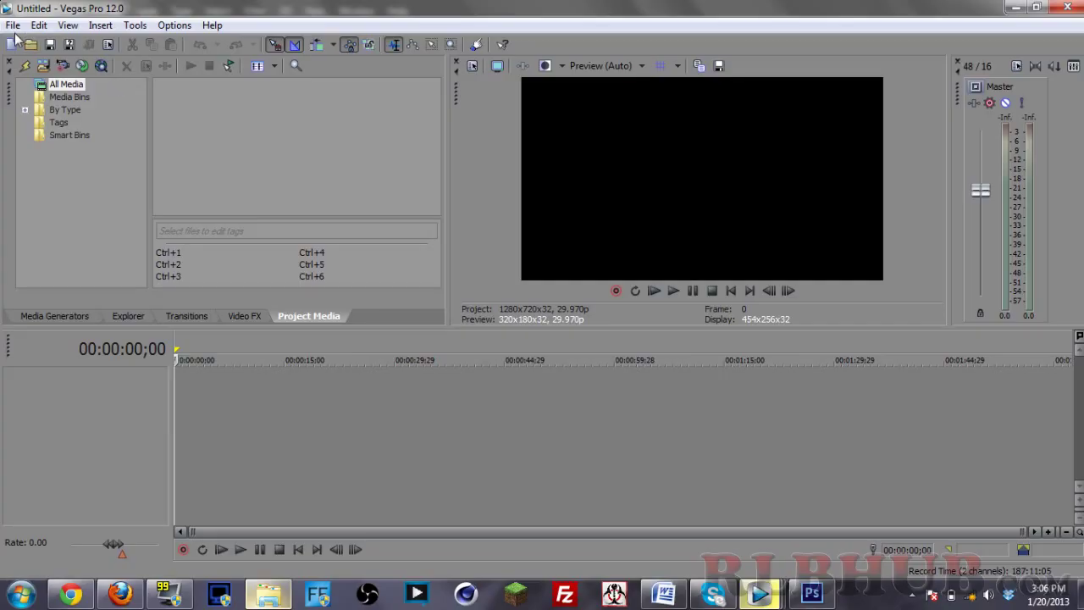
{"action": "left_click", "coordinate": [13, 25]}
{"action": "mouse_move", "coordinate": [182, 177]}
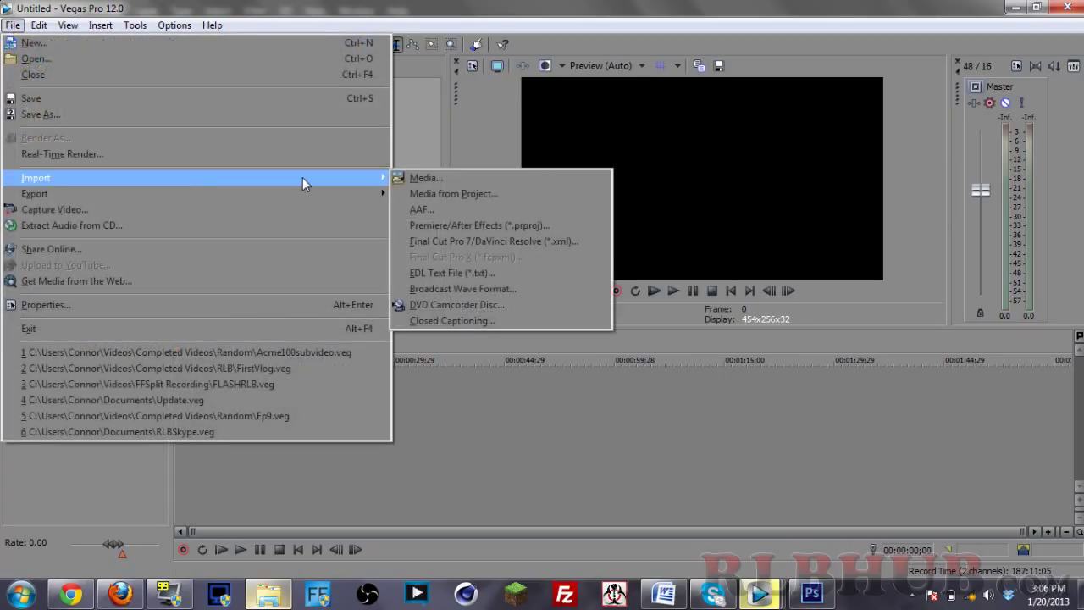
{"action": "left_click", "coordinate": [410, 179]}
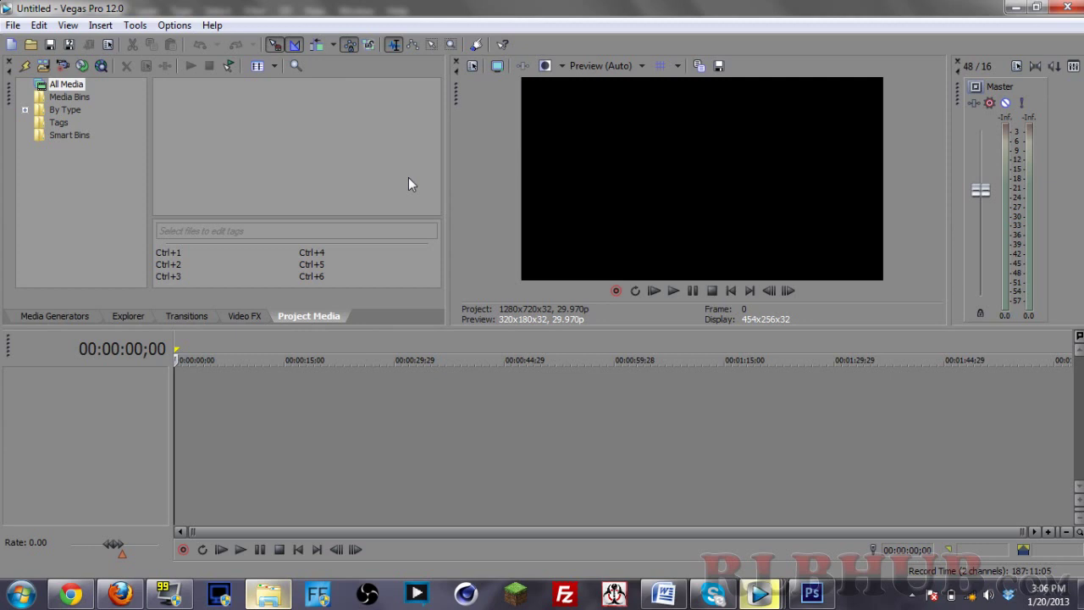
Import OfficialOUTRObaseDoNotDelete.wmv from the Videos library into the project media
{"action": "left_click", "coordinate": [10, 25]}
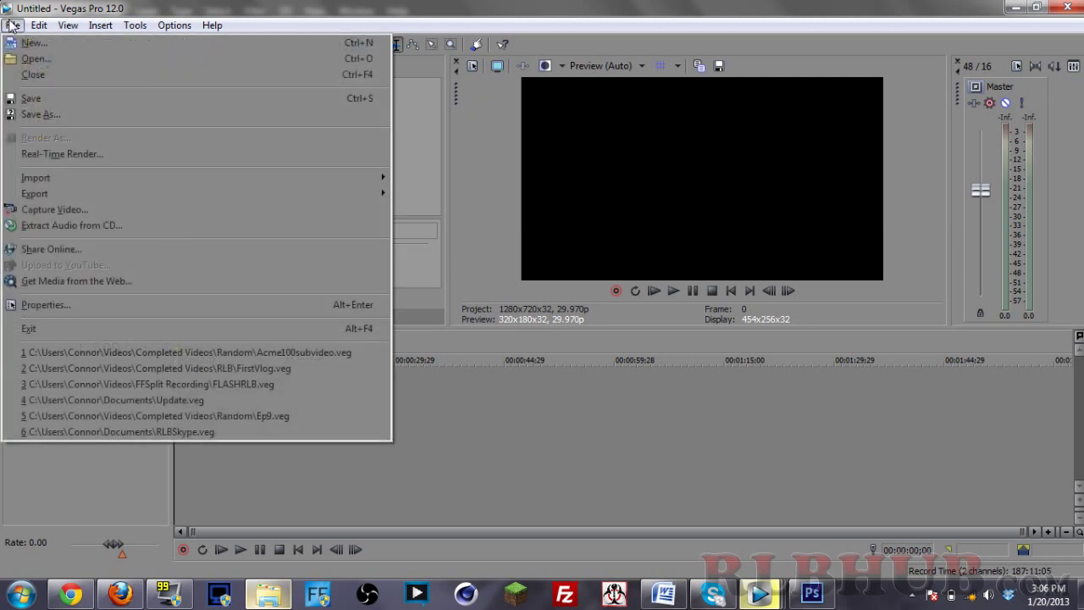
{"action": "mouse_move", "coordinate": [350, 178]}
{"action": "left_click", "coordinate": [410, 177]}
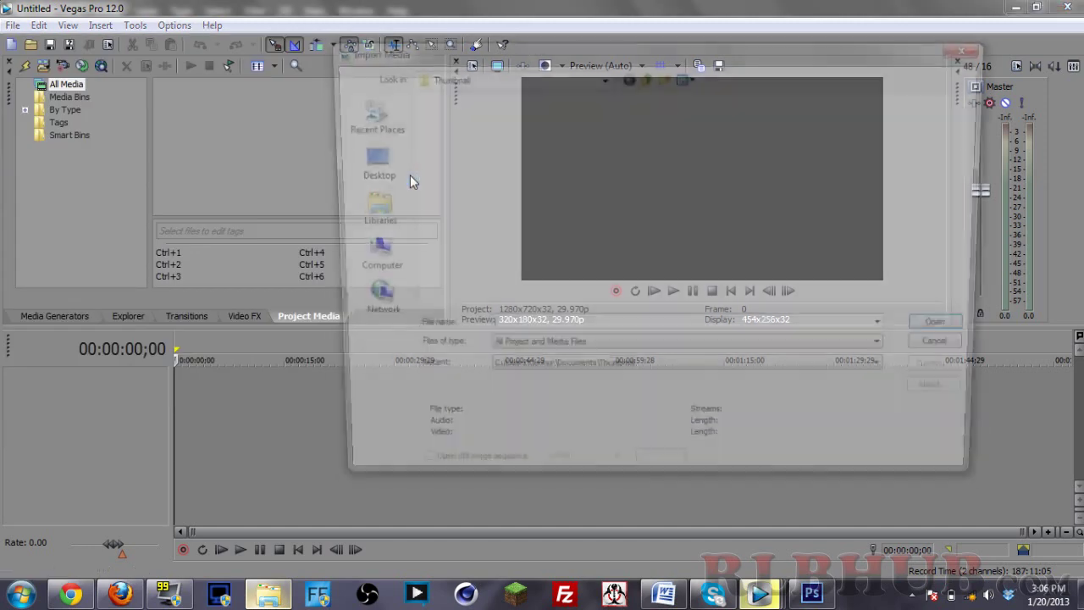
{"action": "left_click", "coordinate": [362, 210]}
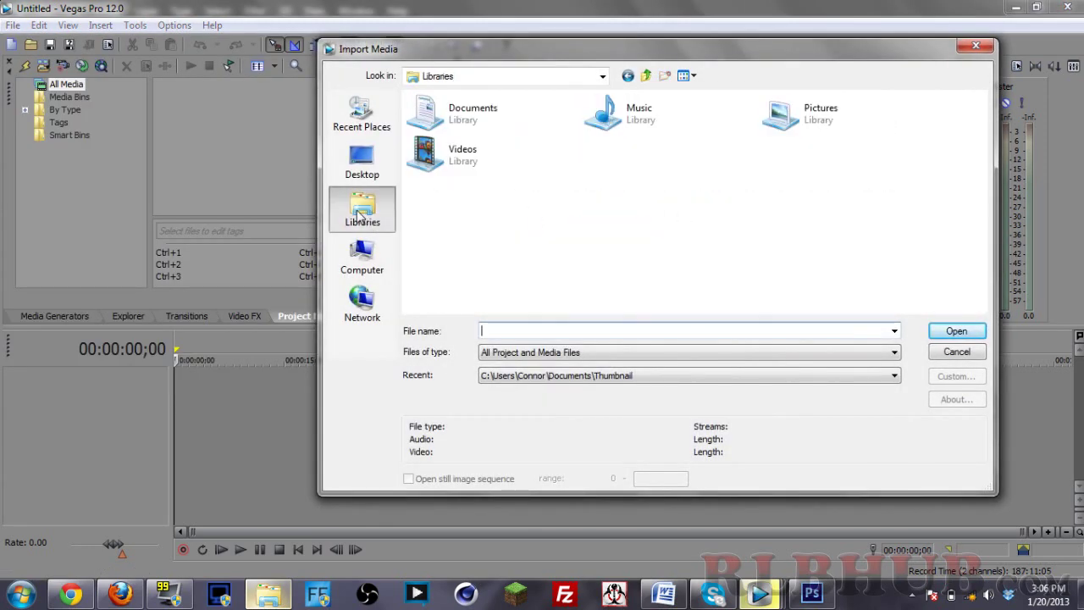
{"action": "double_click", "coordinate": [438, 174]}
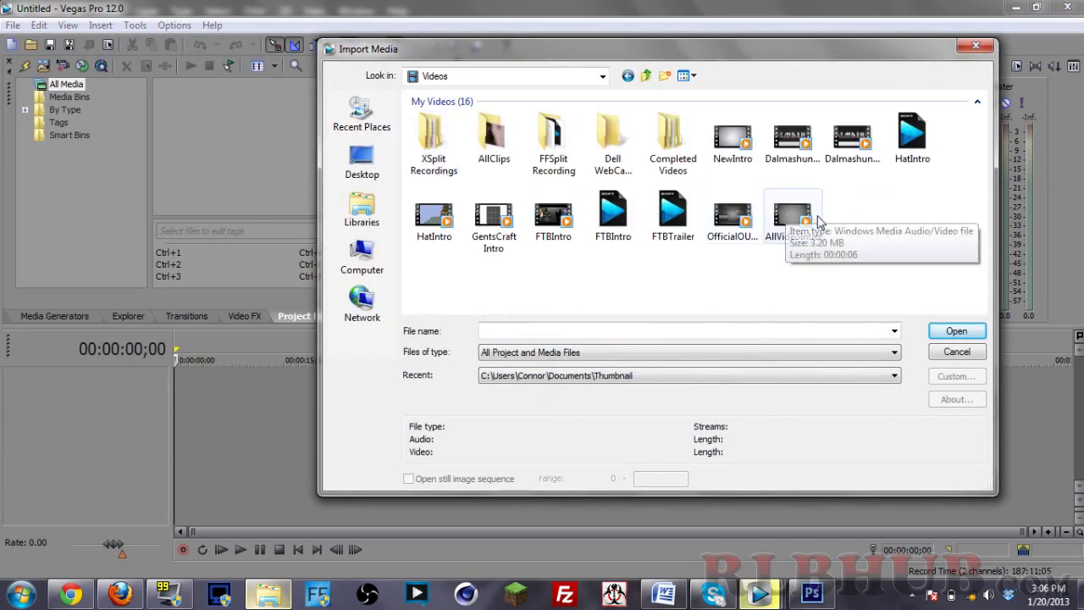
{"action": "double_click", "coordinate": [731, 213]}
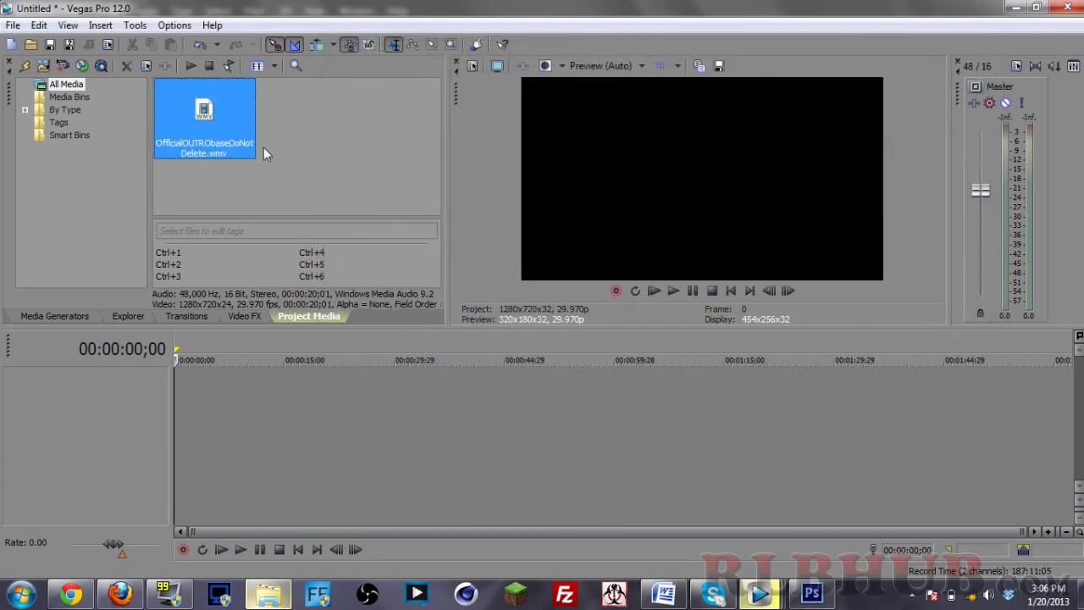
Place OfficialOUTRObaseDoNotDelete.wmv at the very start of the empty timeline
{"action": "left_click_drag", "start_coordinate": [232, 124], "coordinate": [182, 424]}
{"action": "left_click", "coordinate": [633, 247]}
{"action": "left_click", "coordinate": [221, 415]}
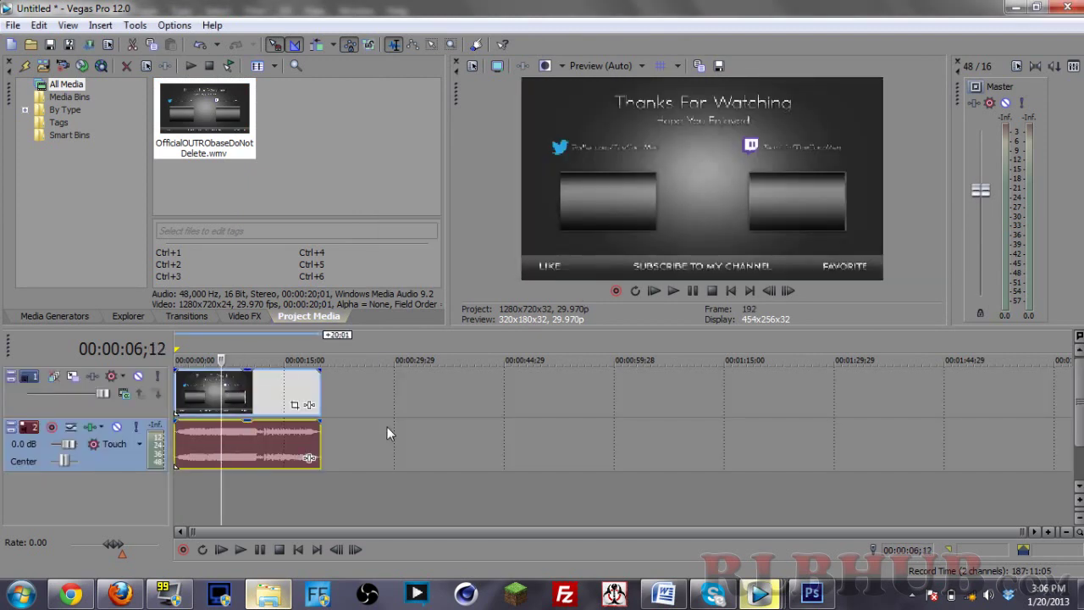
{"action": "left_click", "coordinate": [387, 428]}
{"action": "left_click", "coordinate": [210, 393]}
{"action": "left_click", "coordinate": [194, 391]}
{"action": "left_click", "coordinate": [262, 385]}
{"action": "left_click", "coordinate": [289, 384]}
{"action": "left_click", "coordinate": [218, 386]}
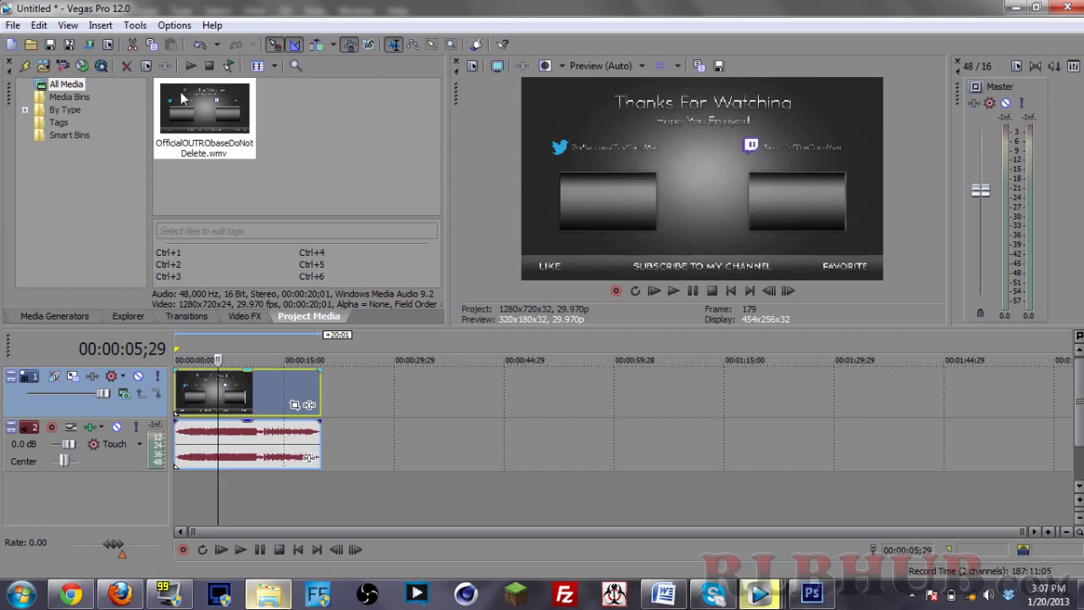
Import PVPupdate.wmv from the PVP folder inside Completed Videos into the project media
{"action": "left_click", "coordinate": [5, 26]}
{"action": "mouse_move", "coordinate": [297, 177]}
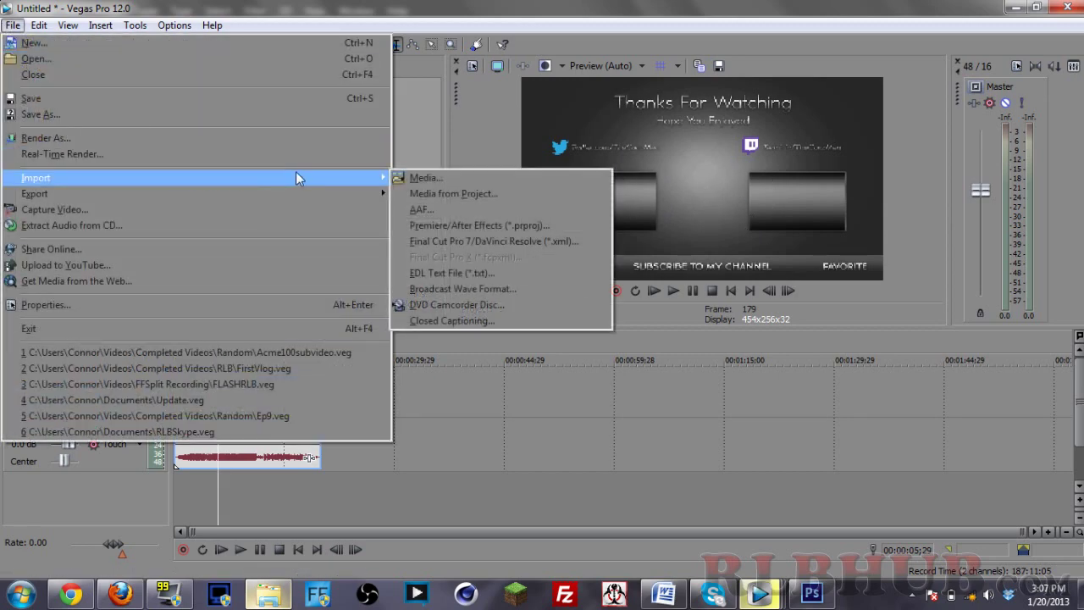
{"action": "left_click", "coordinate": [420, 178]}
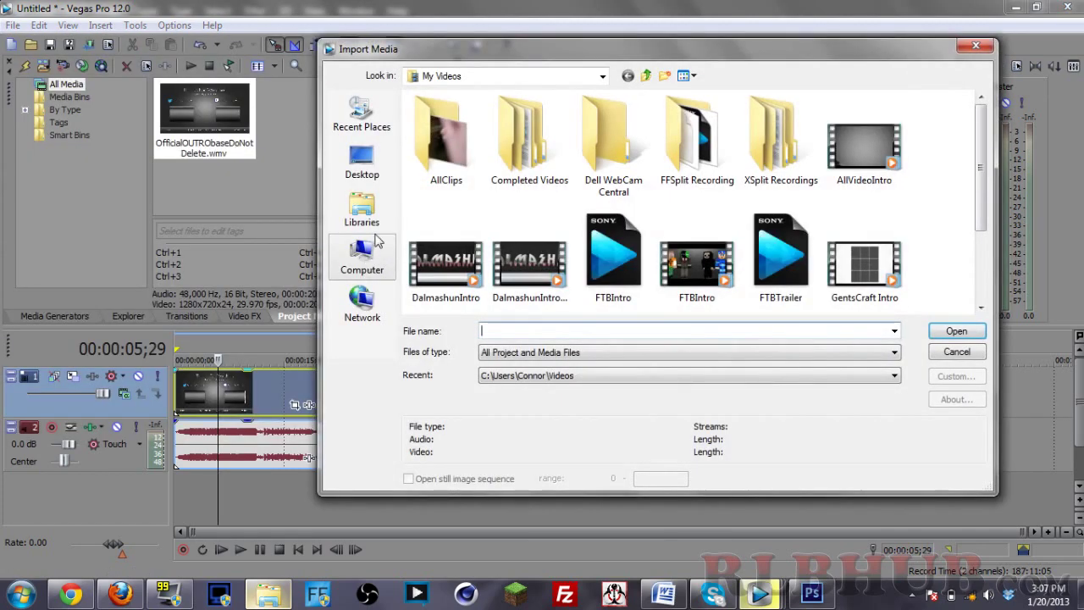
{"action": "double_click", "coordinate": [514, 167]}
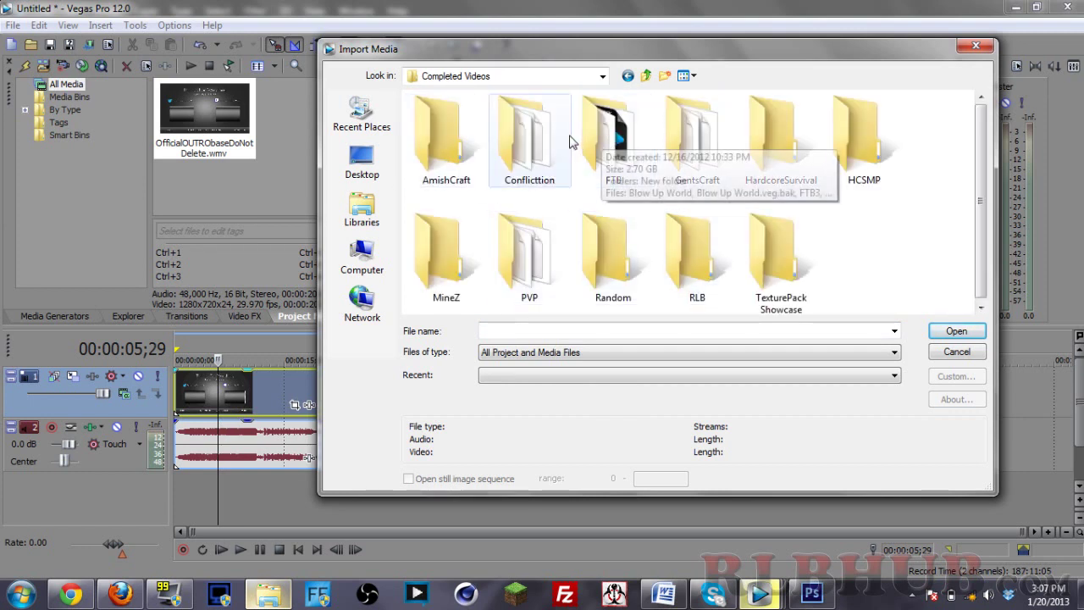
{"action": "left_click", "coordinate": [535, 268]}
{"action": "double_click", "coordinate": [534, 268]}
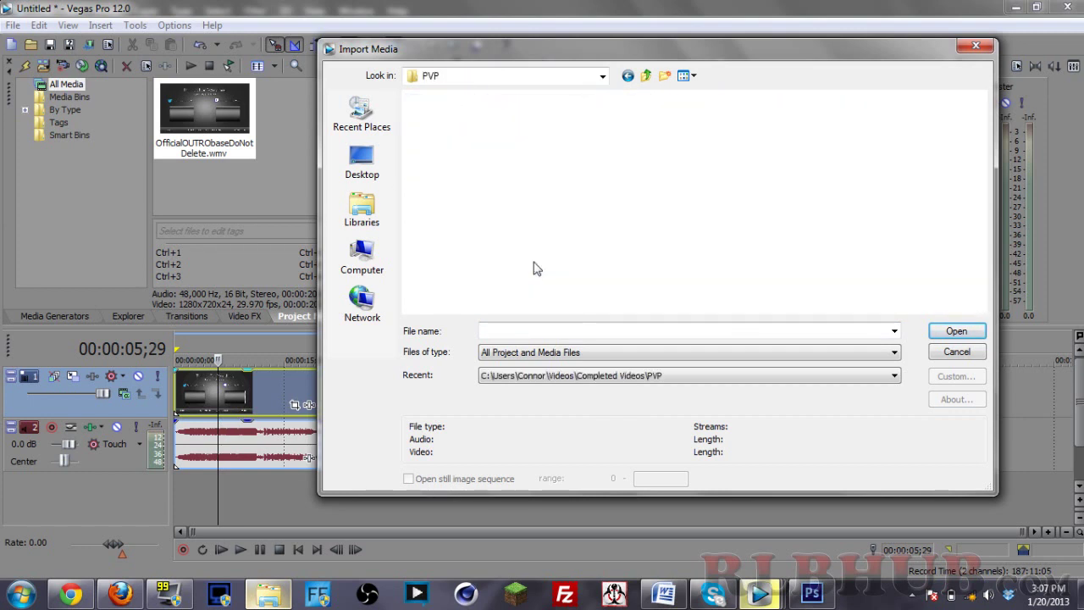
{"action": "double_click", "coordinate": [692, 152]}
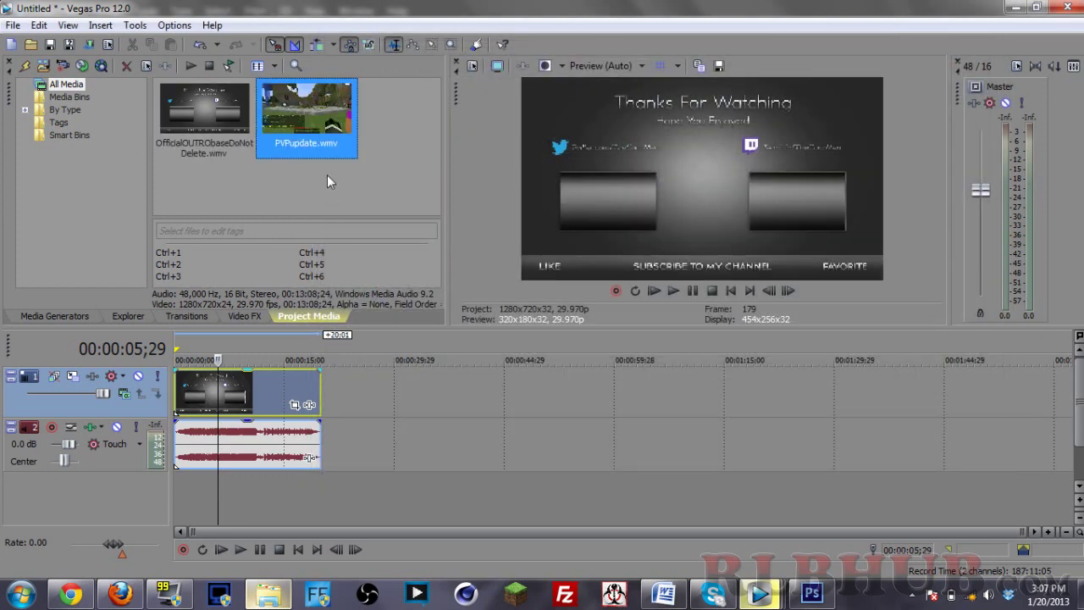
Place PVPupdate.wmv at the timeline start on a new track above the outro clip and delete its audio track
{"action": "left_click_drag", "start_coordinate": [308, 125], "coordinate": [258, 253]}
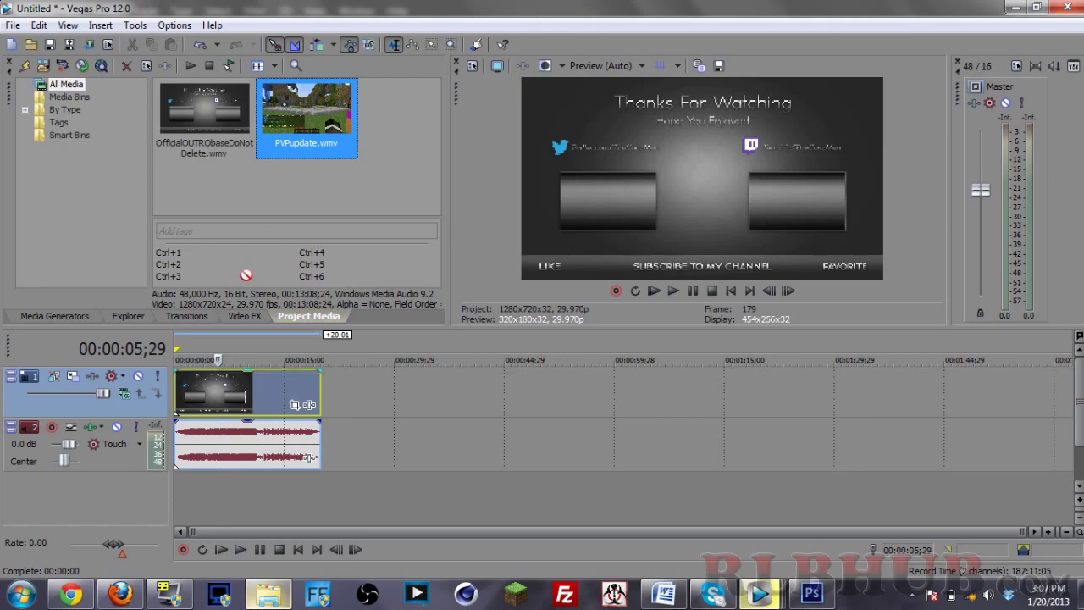
{"action": "left_click_drag", "start_coordinate": [223, 312], "coordinate": [183, 372]}
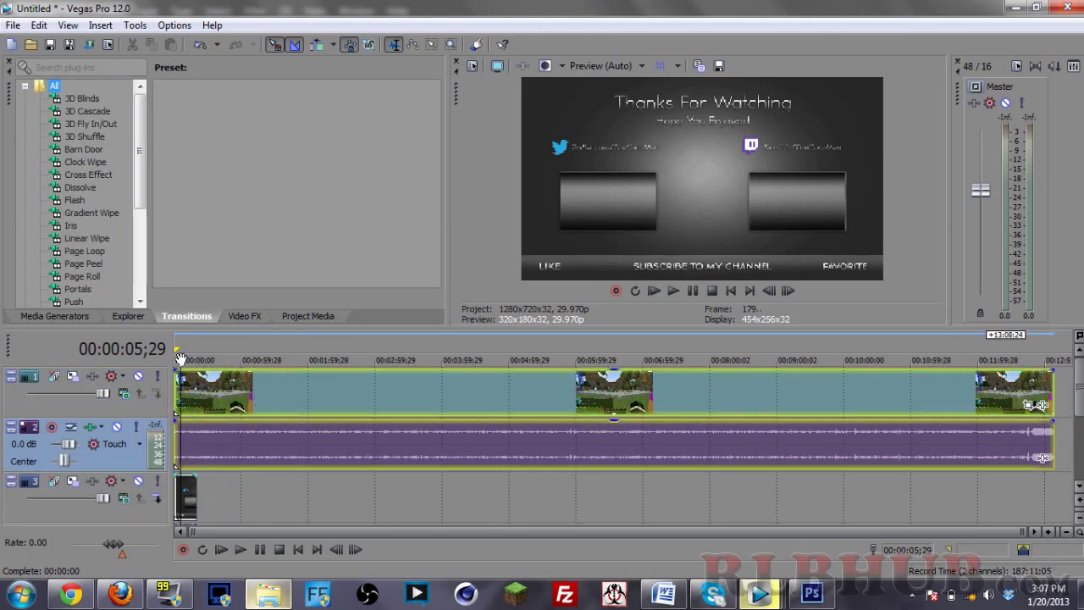
{"action": "left_click", "coordinate": [444, 476]}
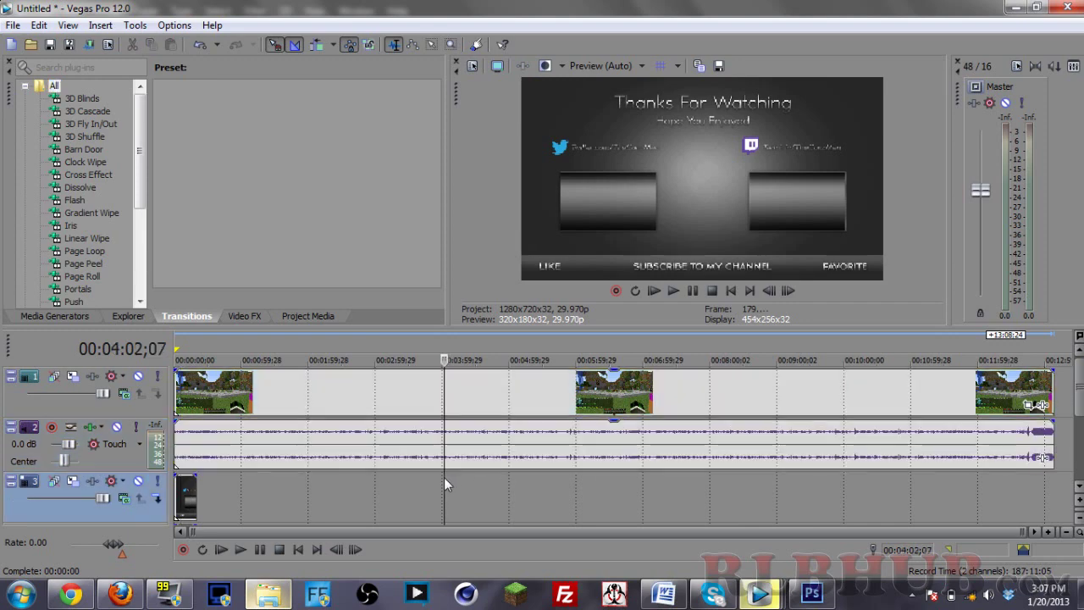
{"action": "left_click", "coordinate": [108, 465]}
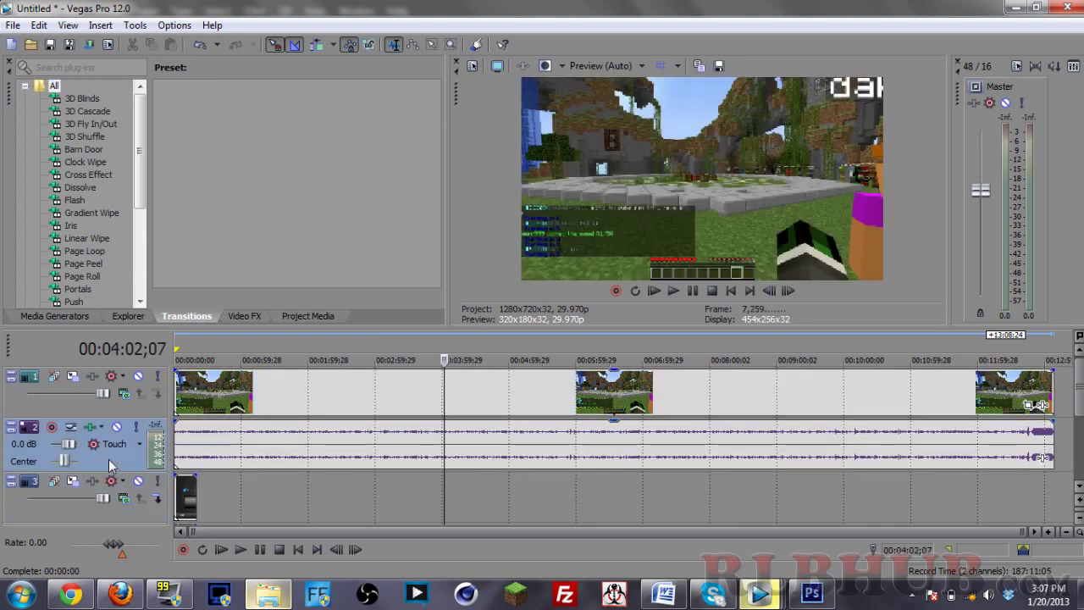
{"action": "key", "text": "Delete"}
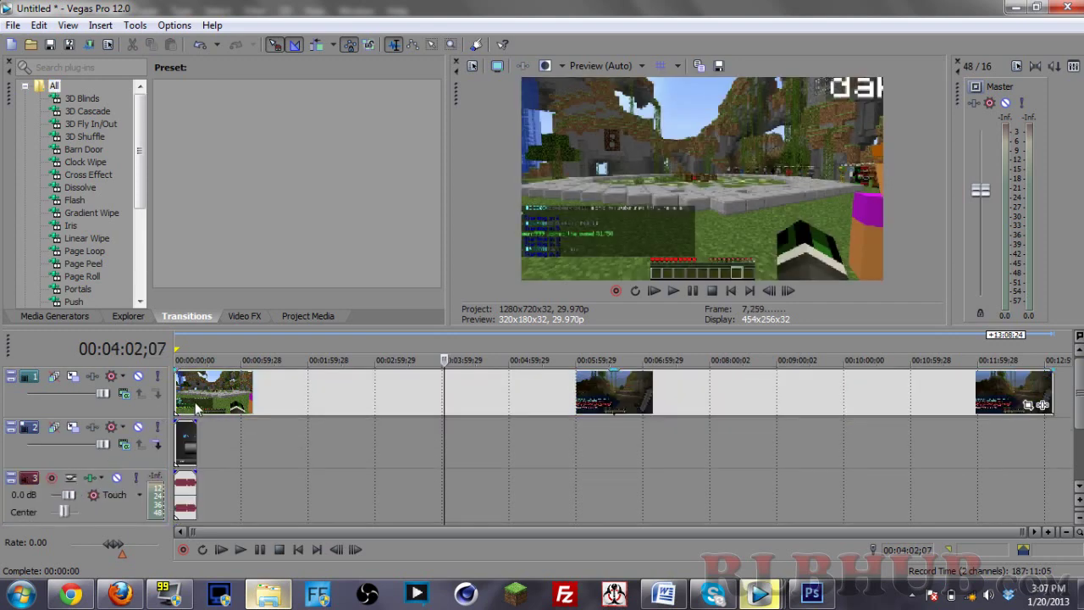
Trim the end of the PVPupdate clip on track 1 to match the end of the outro clip
{"action": "left_click_drag", "start_coordinate": [1051, 384], "coordinate": [197, 386]}
{"action": "left_click_drag", "start_coordinate": [1020, 531], "coordinate": [246, 596]}
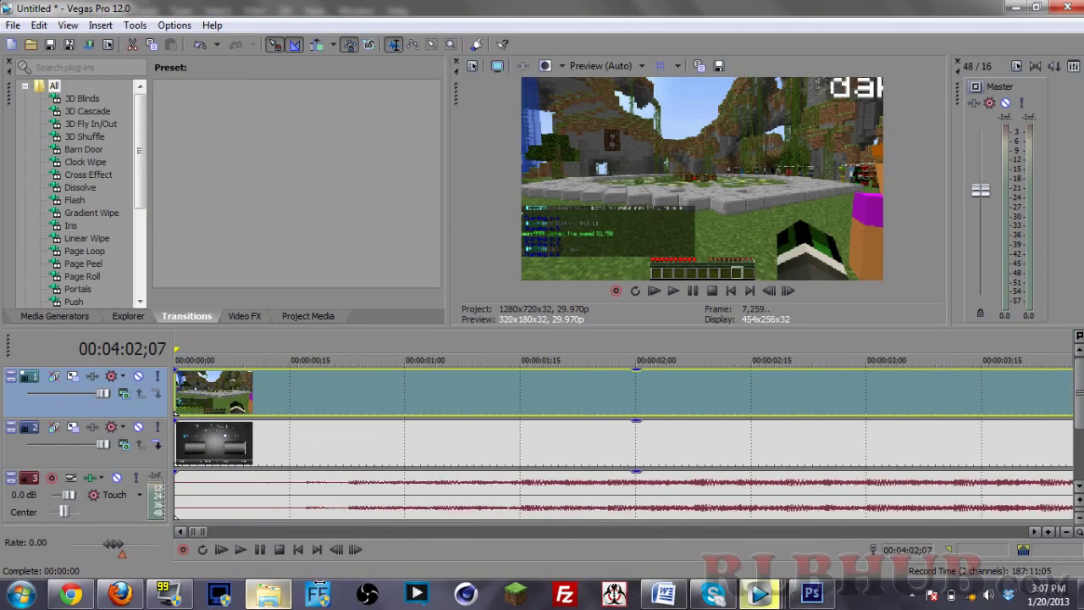
{"action": "left_click_drag", "start_coordinate": [363, 531], "coordinate": [542, 531]}
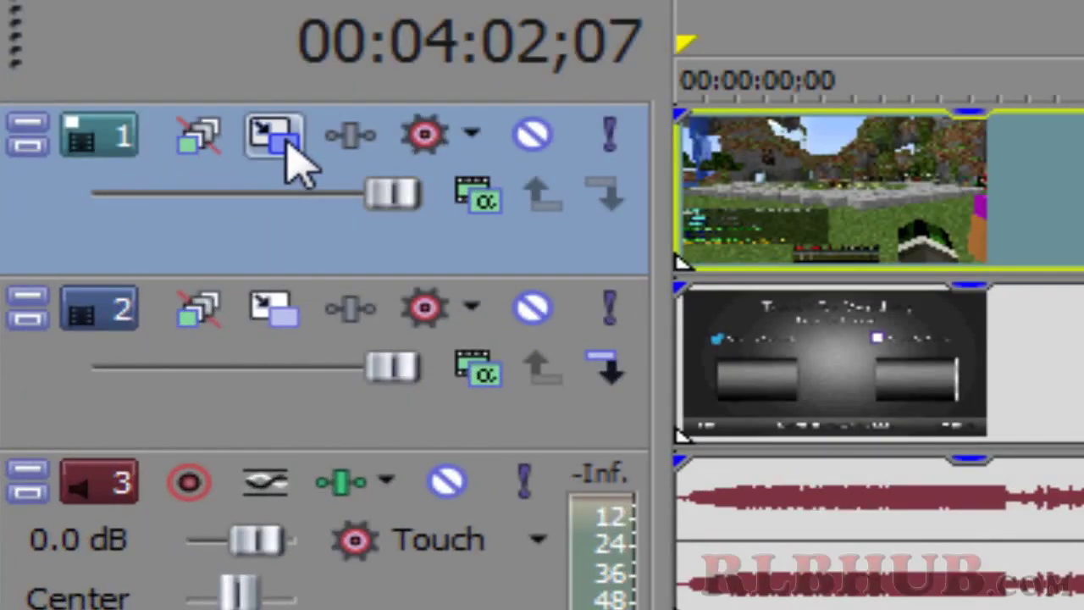
Manually shrink track 1's Track Motion frame to about 283 × 159 and move it towards the left video placeholder, about X -226, Y -69
{"action": "left_click", "coordinate": [286, 144]}
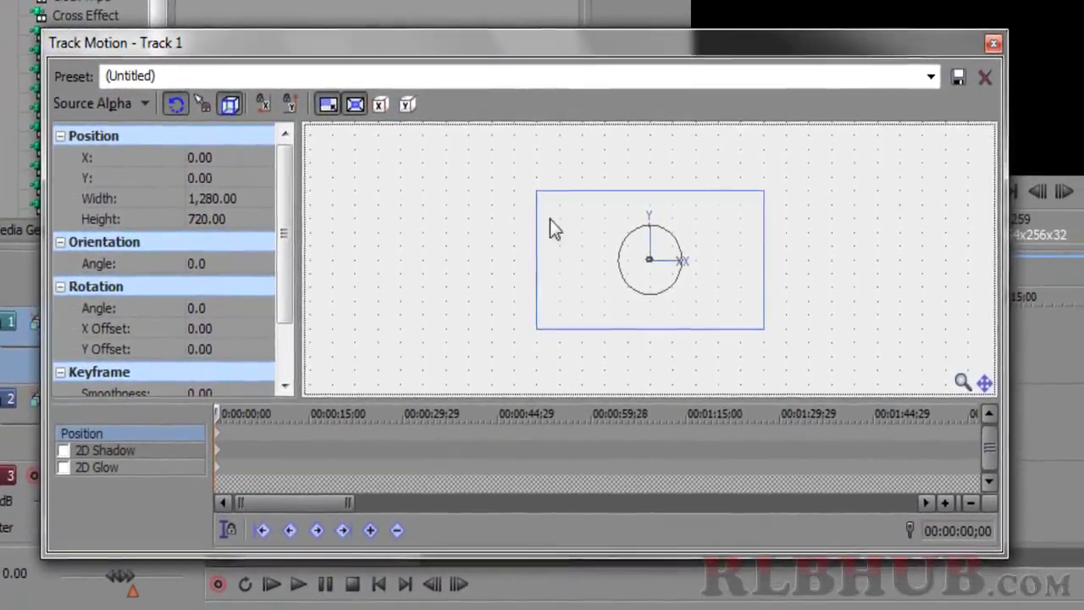
{"action": "left_click_drag", "start_coordinate": [543, 196], "coordinate": [584, 219]}
{"action": "left_click_drag", "start_coordinate": [506, 219], "coordinate": [534, 239]}
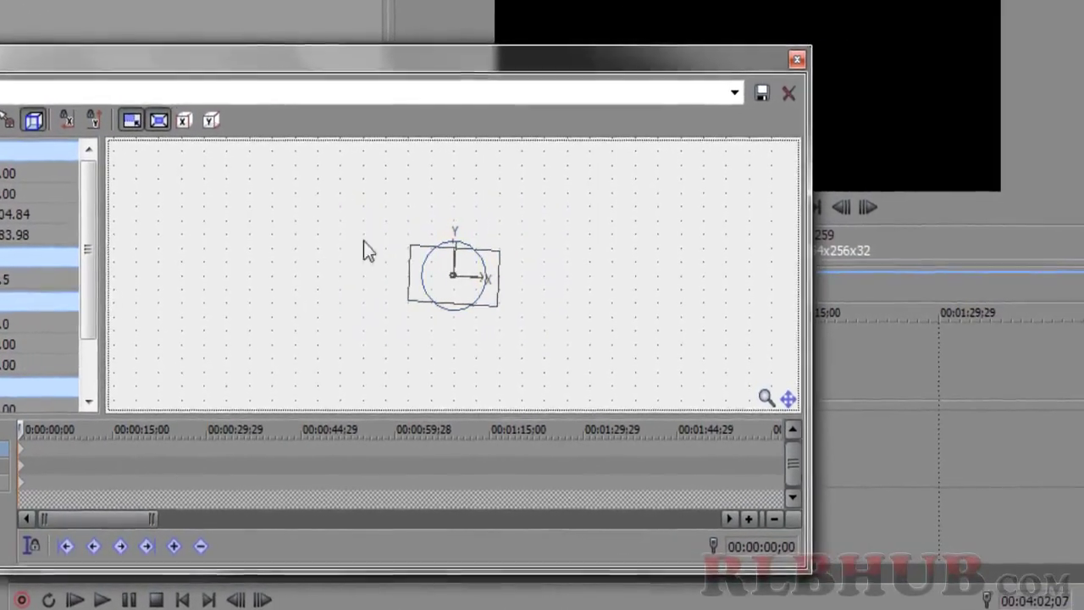
{"action": "mouse_move", "coordinate": [419, 279]}
{"action": "left_mouse_down"}
{"action": "mouse_move", "coordinate": [266, 285]}
{"action": "mouse_move", "coordinate": [215, 229]}
{"action": "mouse_move", "coordinate": [303, 235]}
{"action": "mouse_move", "coordinate": [306, 280]}
{"action": "left_mouse_up"}
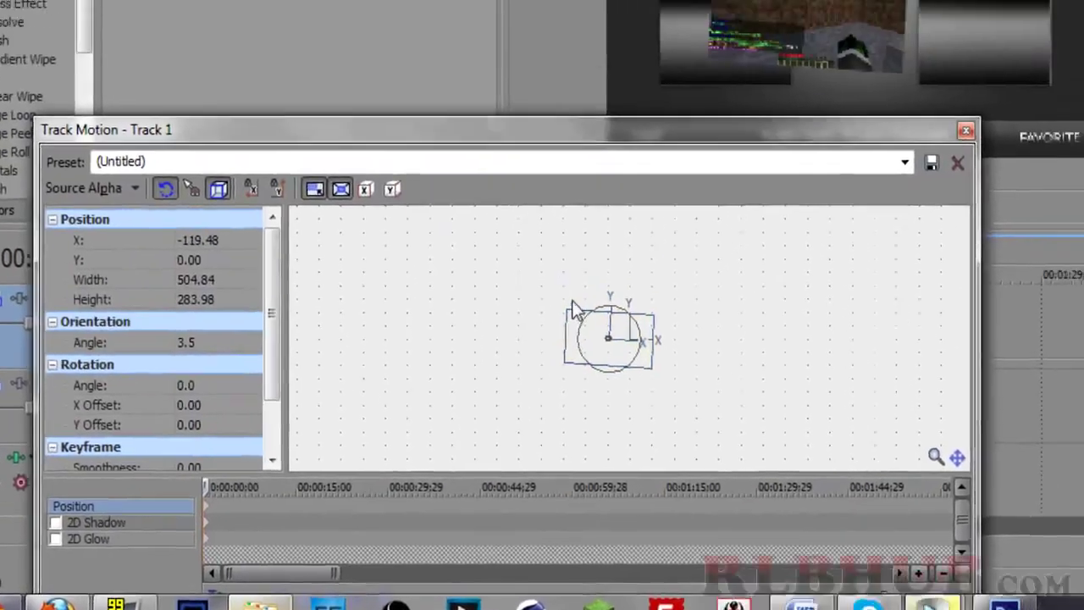
{"action": "left_click_drag", "start_coordinate": [560, 267], "coordinate": [580, 264]}
{"action": "mouse_move", "coordinate": [516, 490]}
{"action": "left_mouse_down"}
{"action": "mouse_move", "coordinate": [476, 500]}
{"action": "mouse_move", "coordinate": [443, 460]}
{"action": "mouse_move", "coordinate": [483, 472]}
{"action": "mouse_move", "coordinate": [506, 497]}
{"action": "left_mouse_up"}
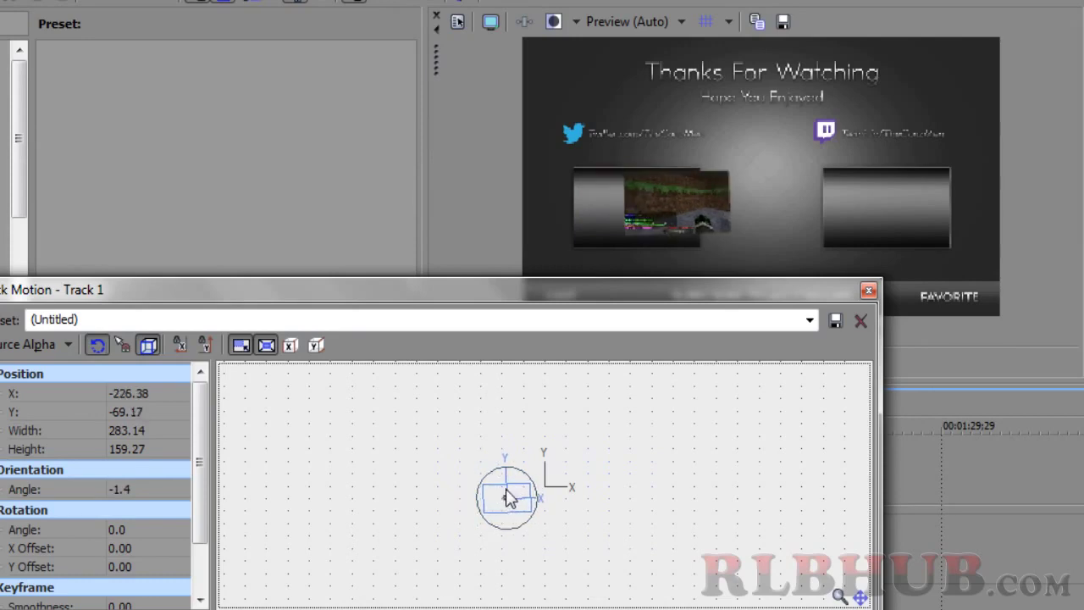
Apply the Outro1 Track Motion preset to track 1 and close the Track Motion window
{"action": "left_click", "coordinate": [811, 322]}
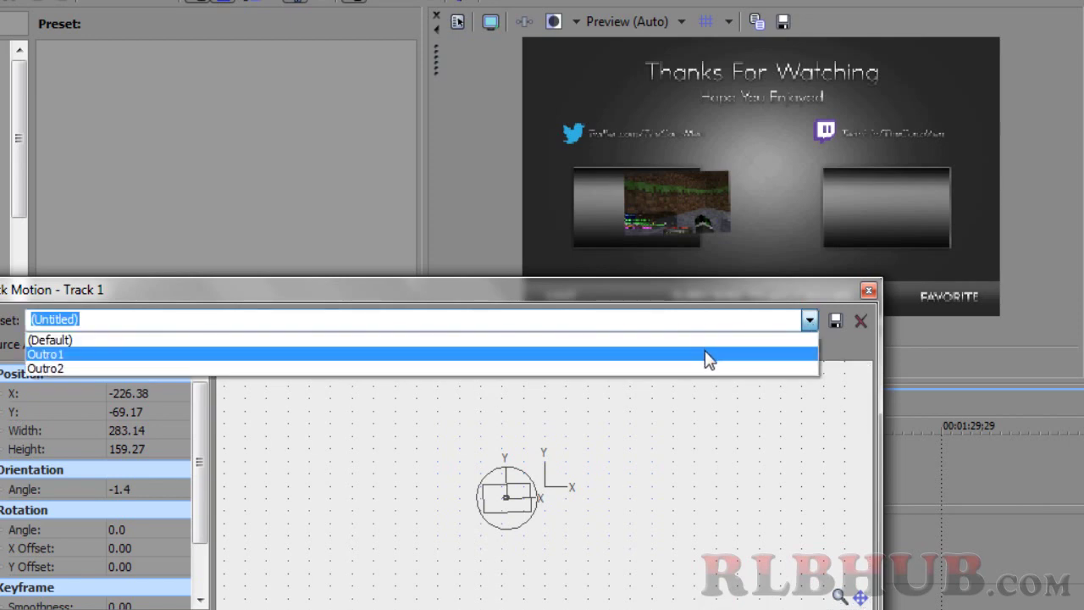
{"action": "left_click", "coordinate": [709, 356]}
{"action": "left_click", "coordinate": [870, 291]}
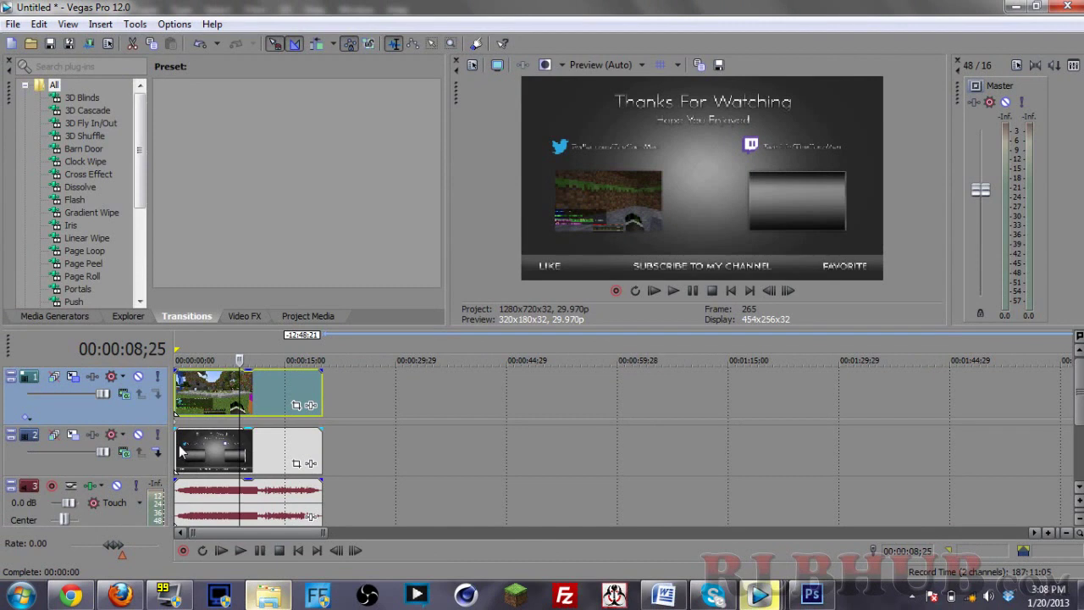
Play the timeline from the beginning for a few seconds to check the video in the left placeholder
{"action": "left_click", "coordinate": [176, 445]}
{"action": "key", "text": "space"}
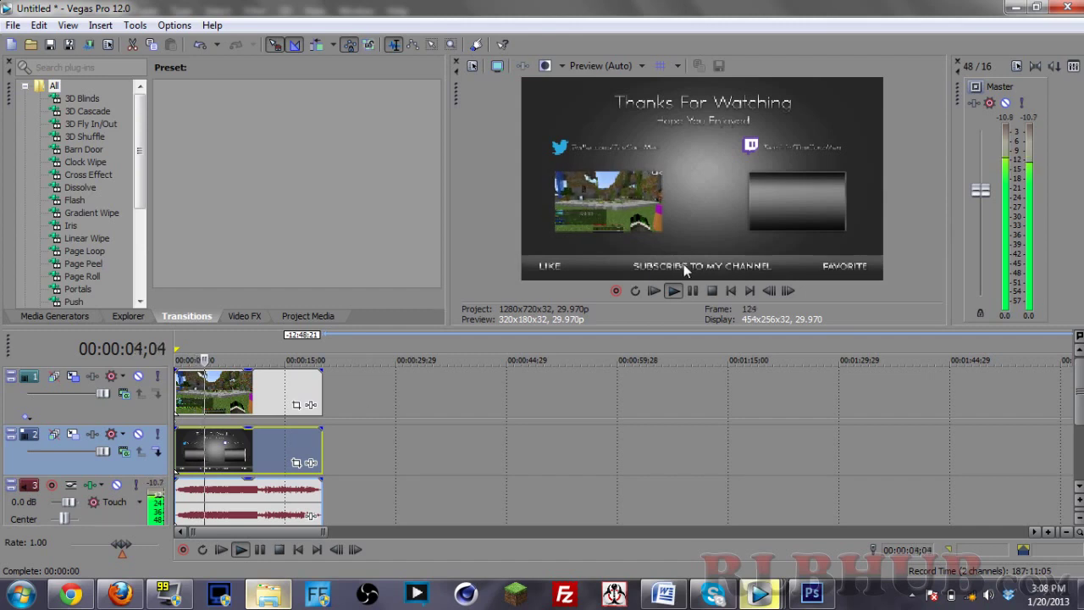
{"action": "left_click", "coordinate": [683, 290]}
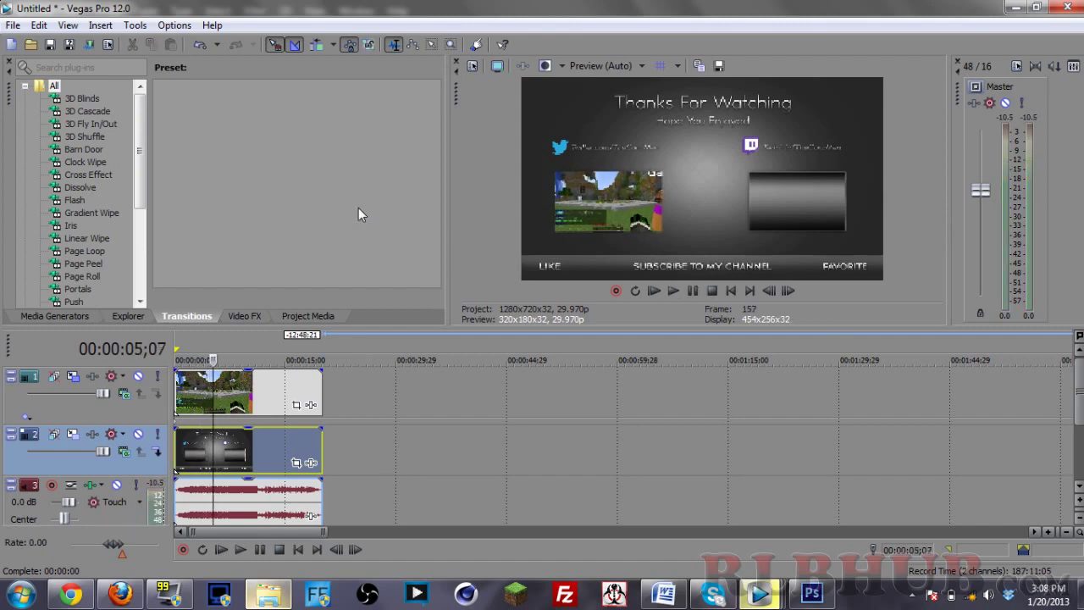